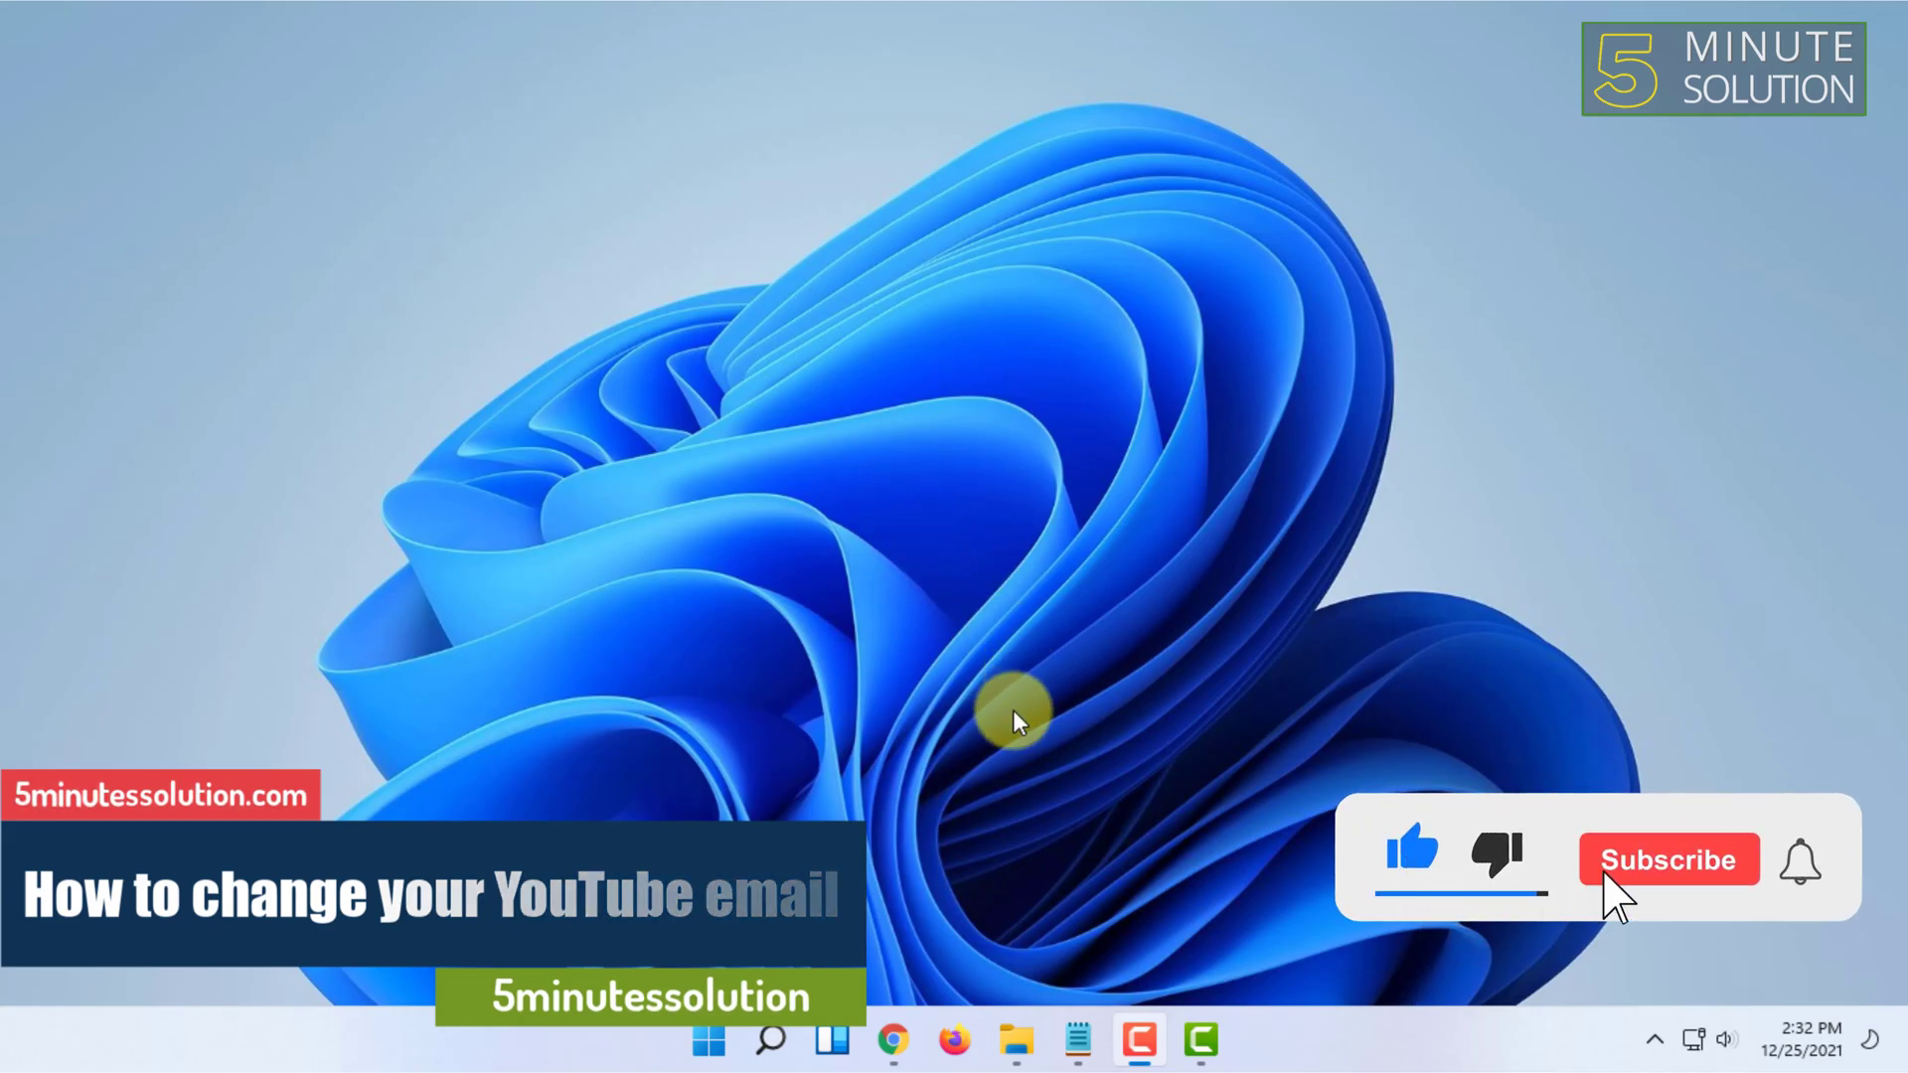
Step: Bring the Chrome window with the YouTube Studio dashboard to the front from the taskbar
click(890, 1038)
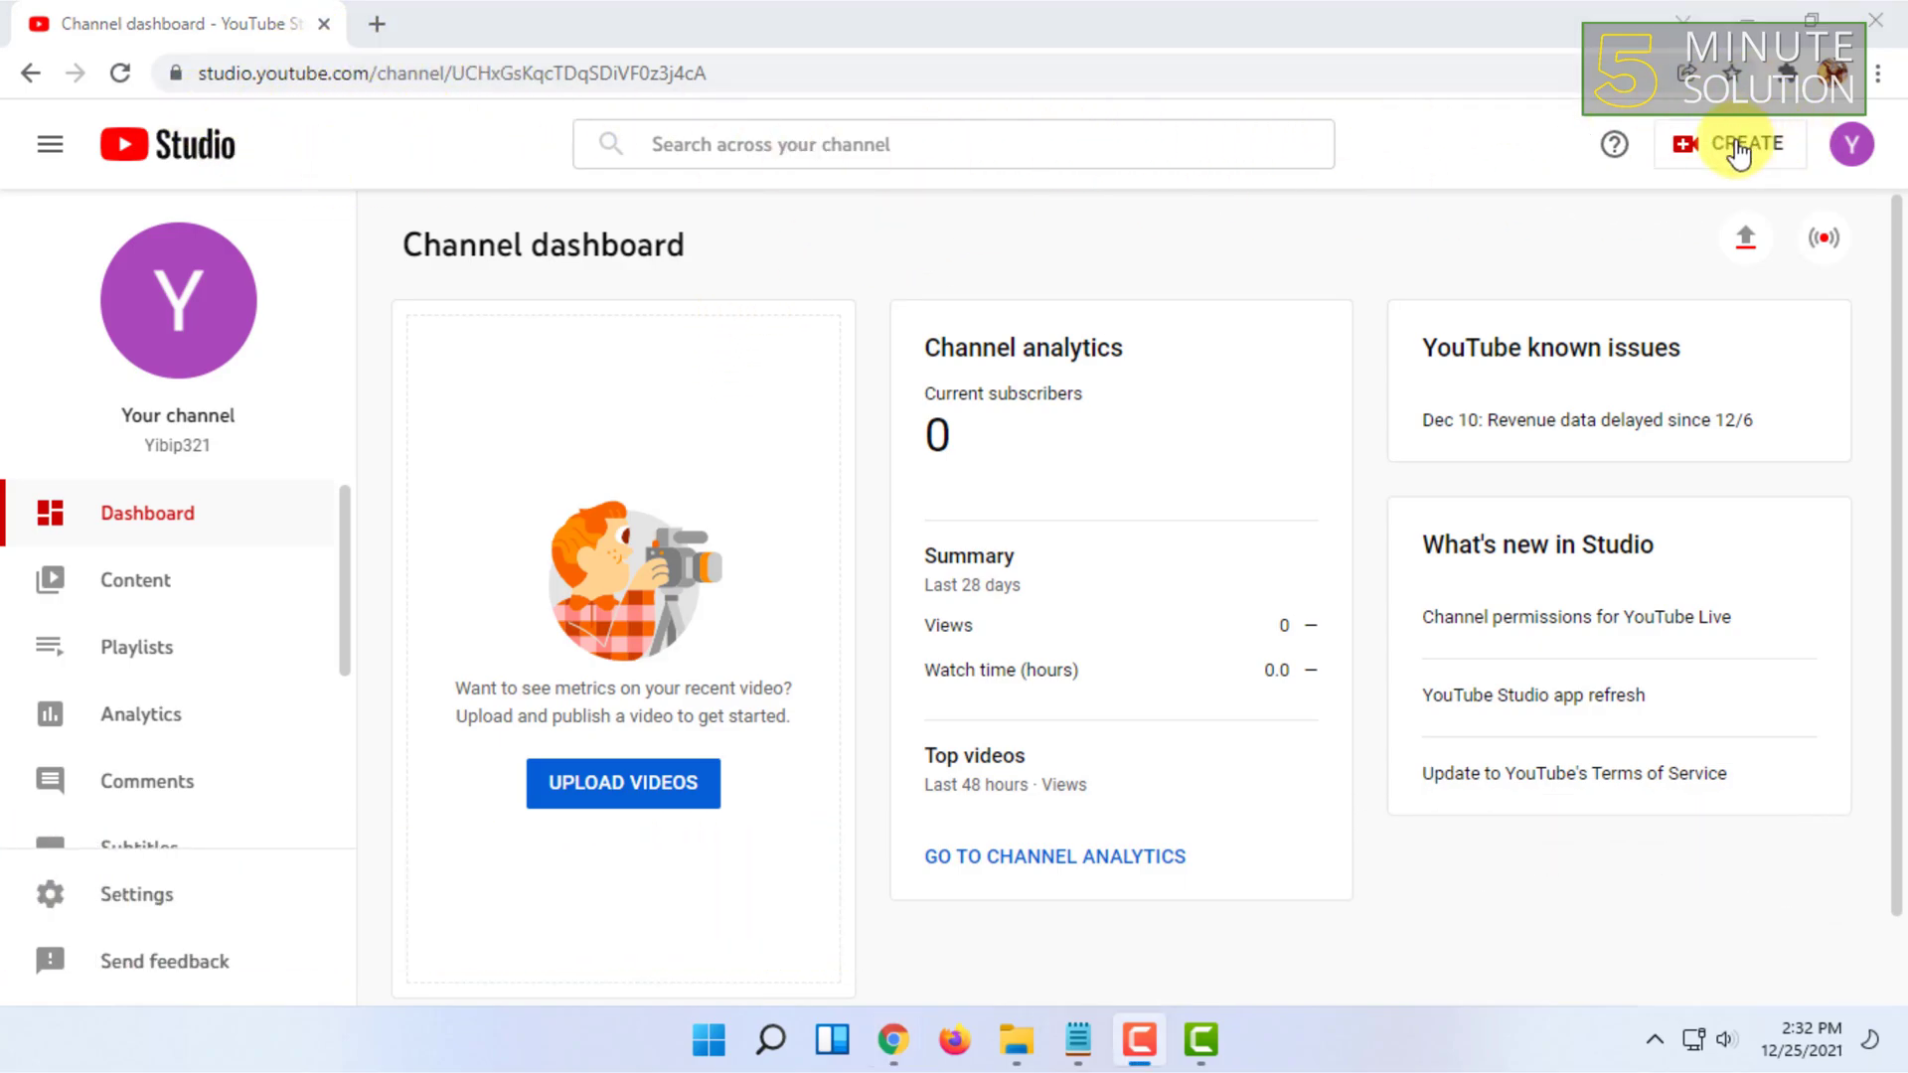
click(1871, 153)
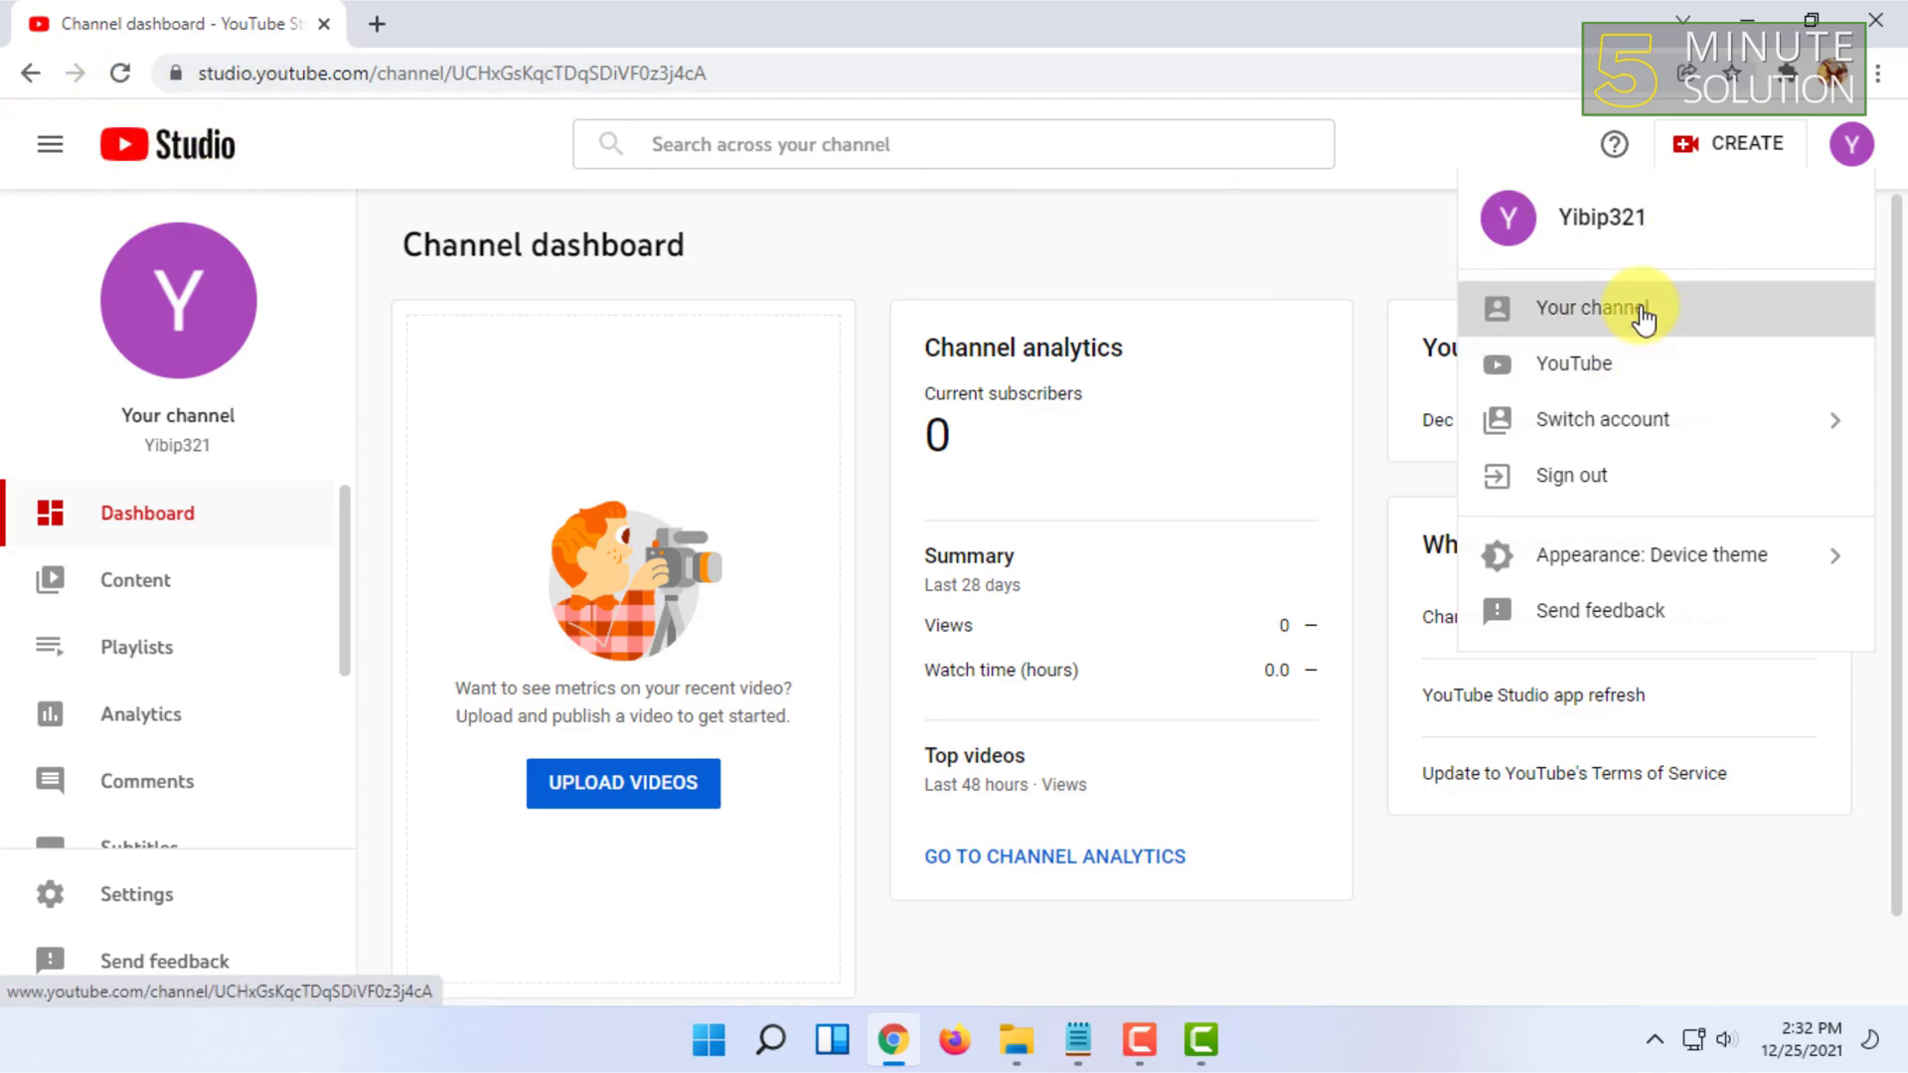
click(1641, 315)
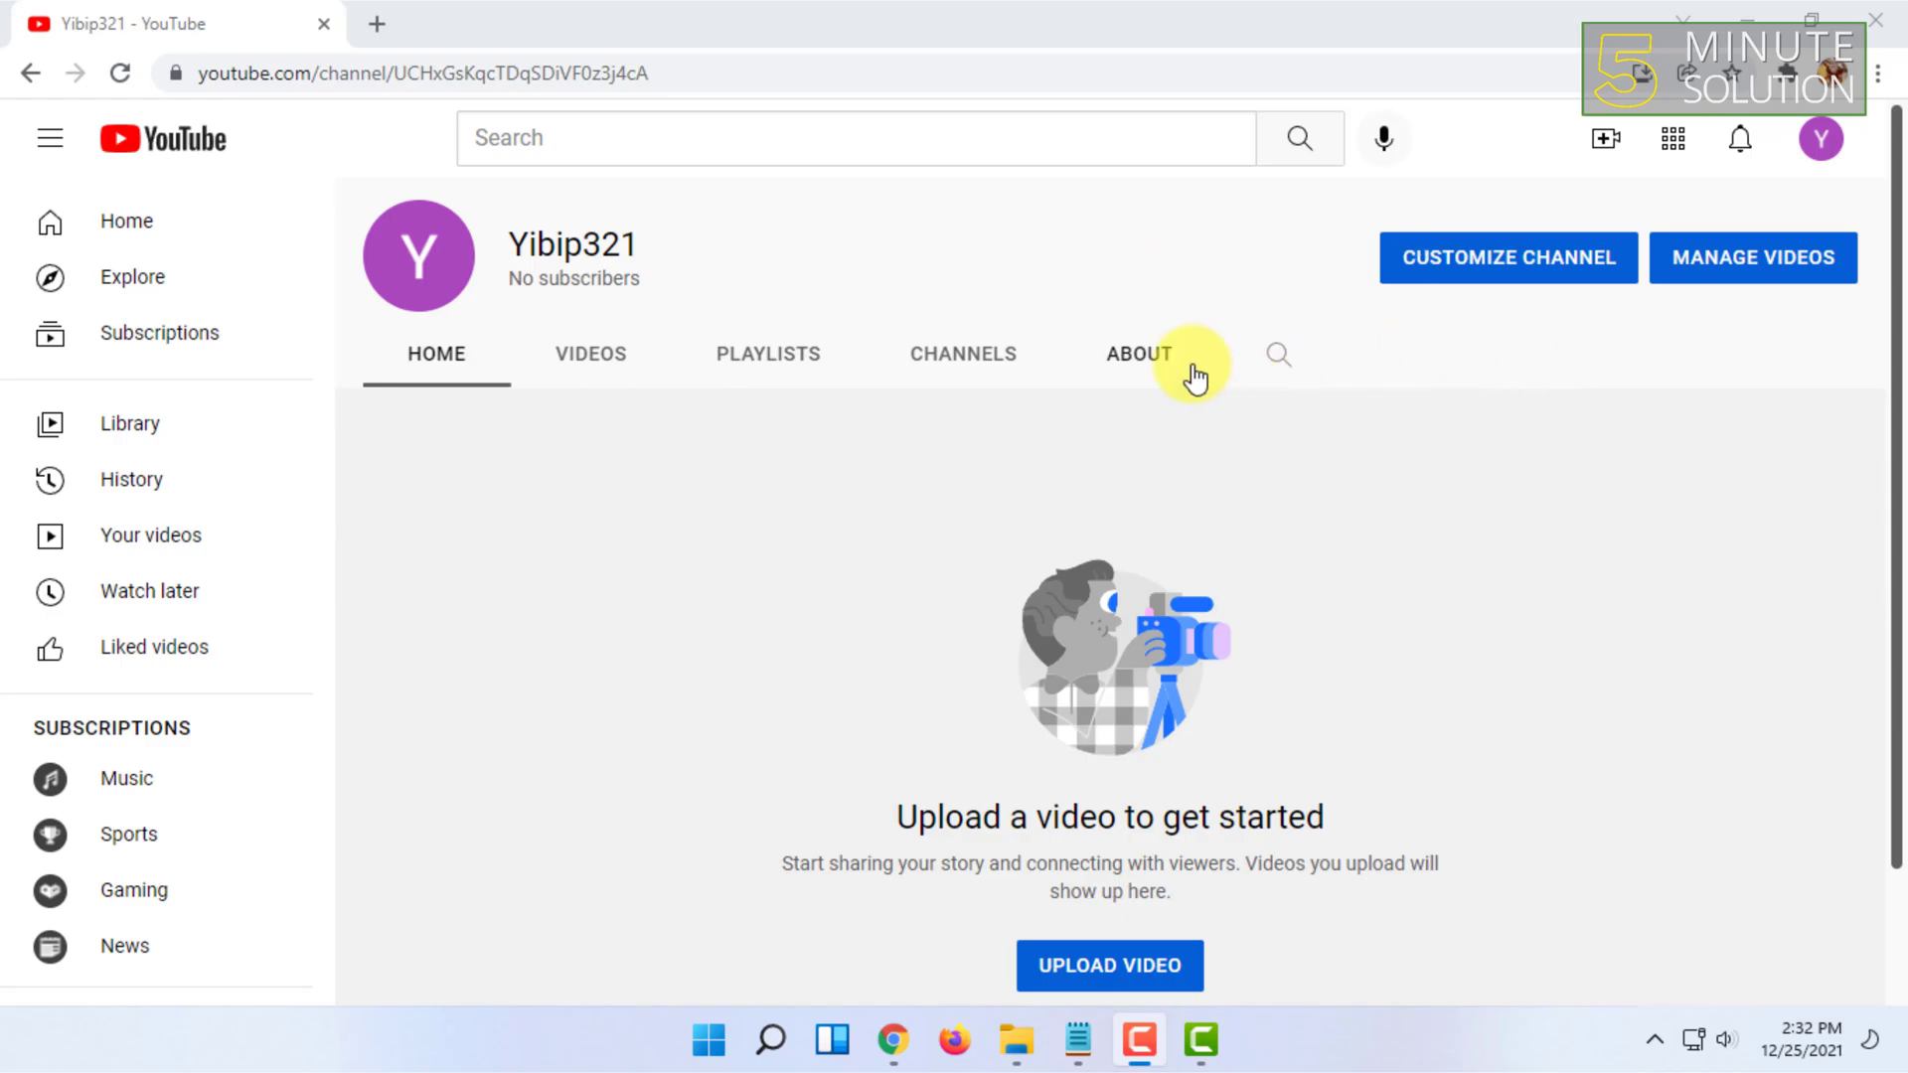
click(1823, 143)
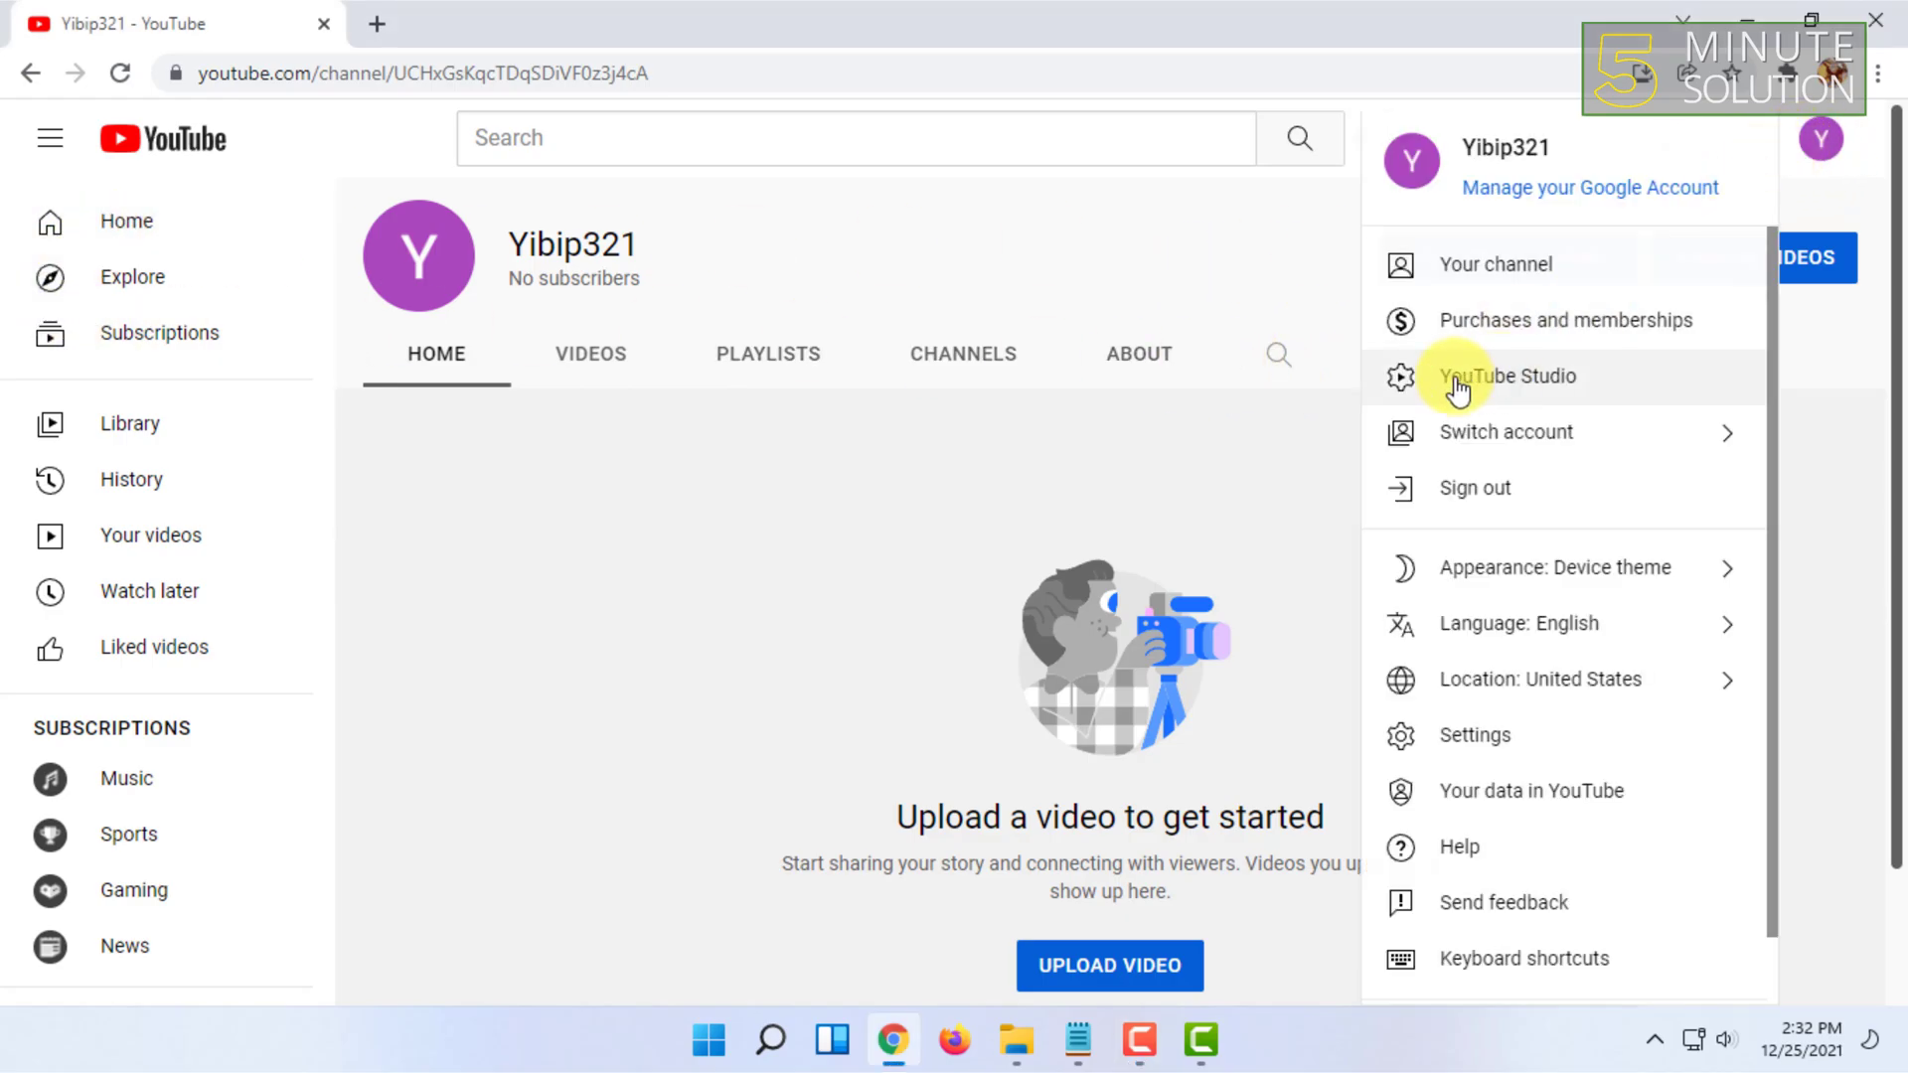
click(1454, 383)
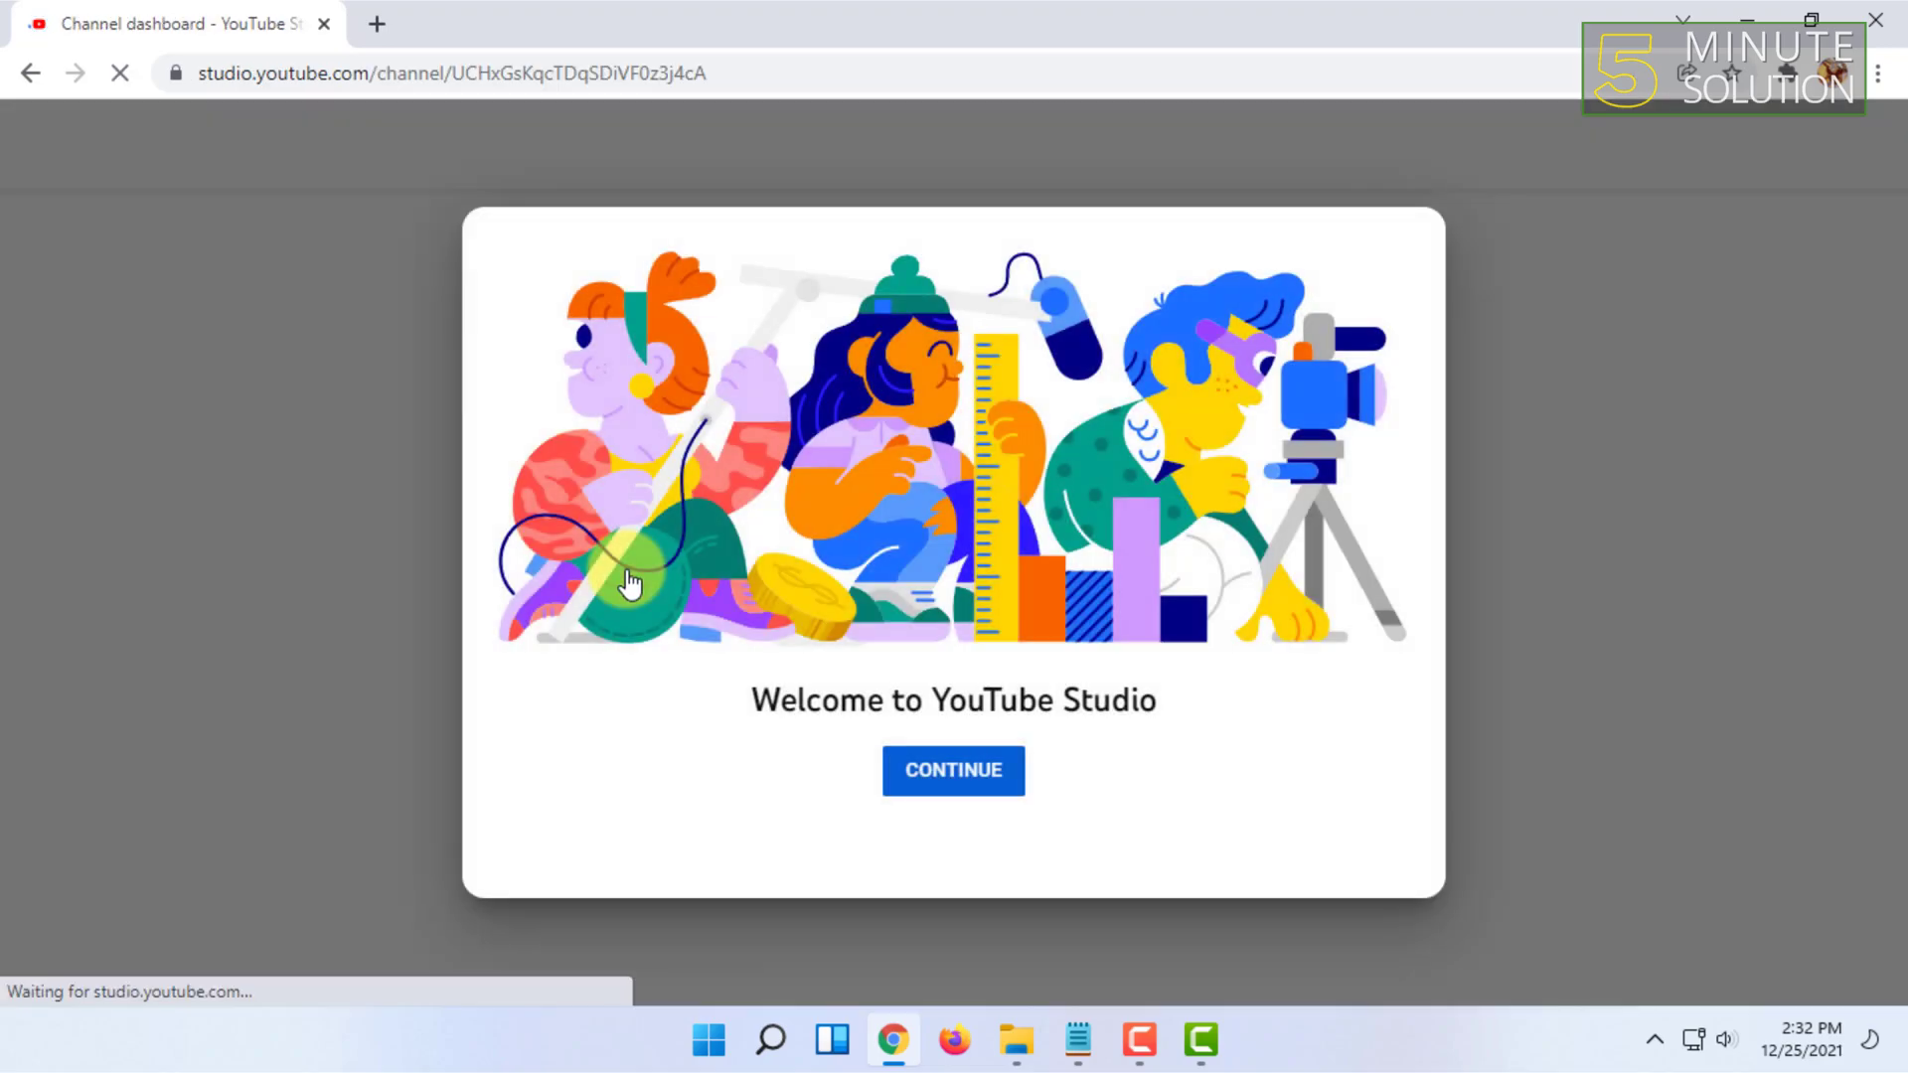
Step: Dismiss the welcome message and open Settings > Channel > Advanced settings
click(908, 781)
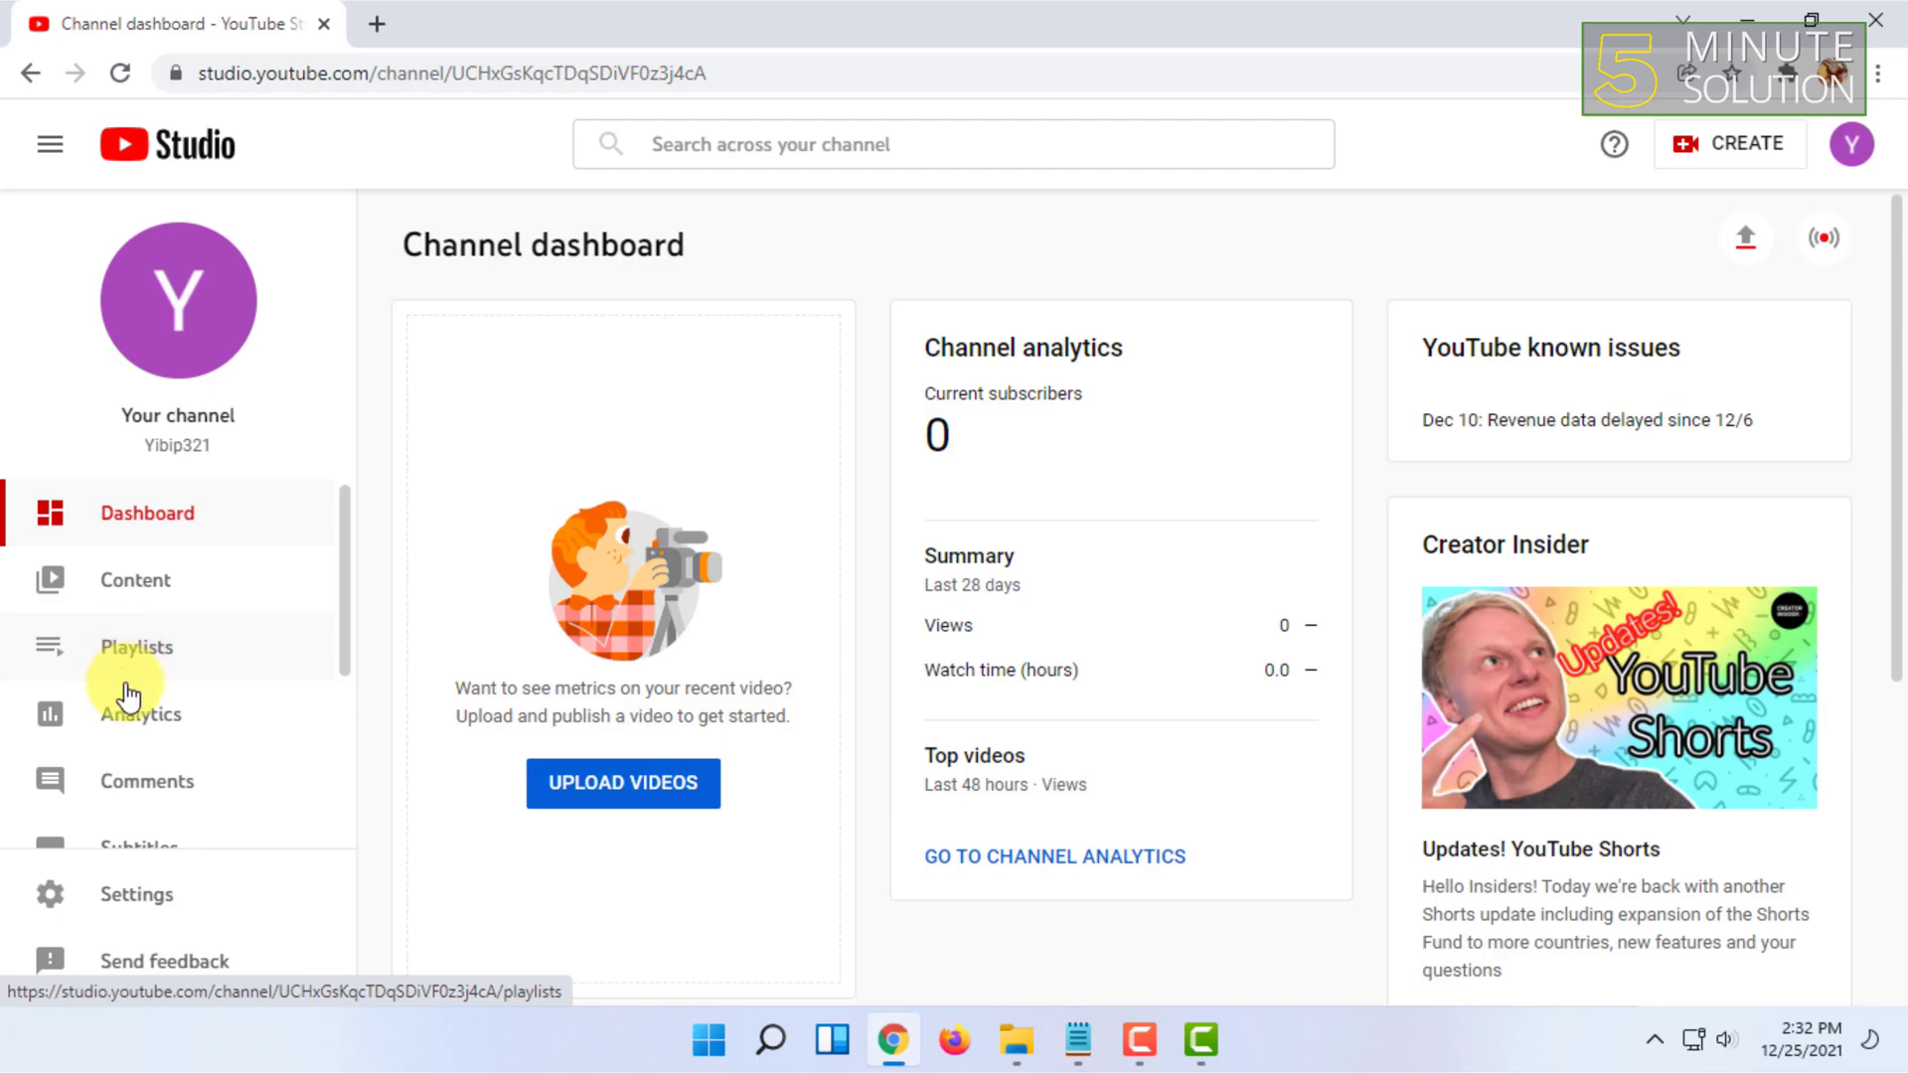
click(177, 895)
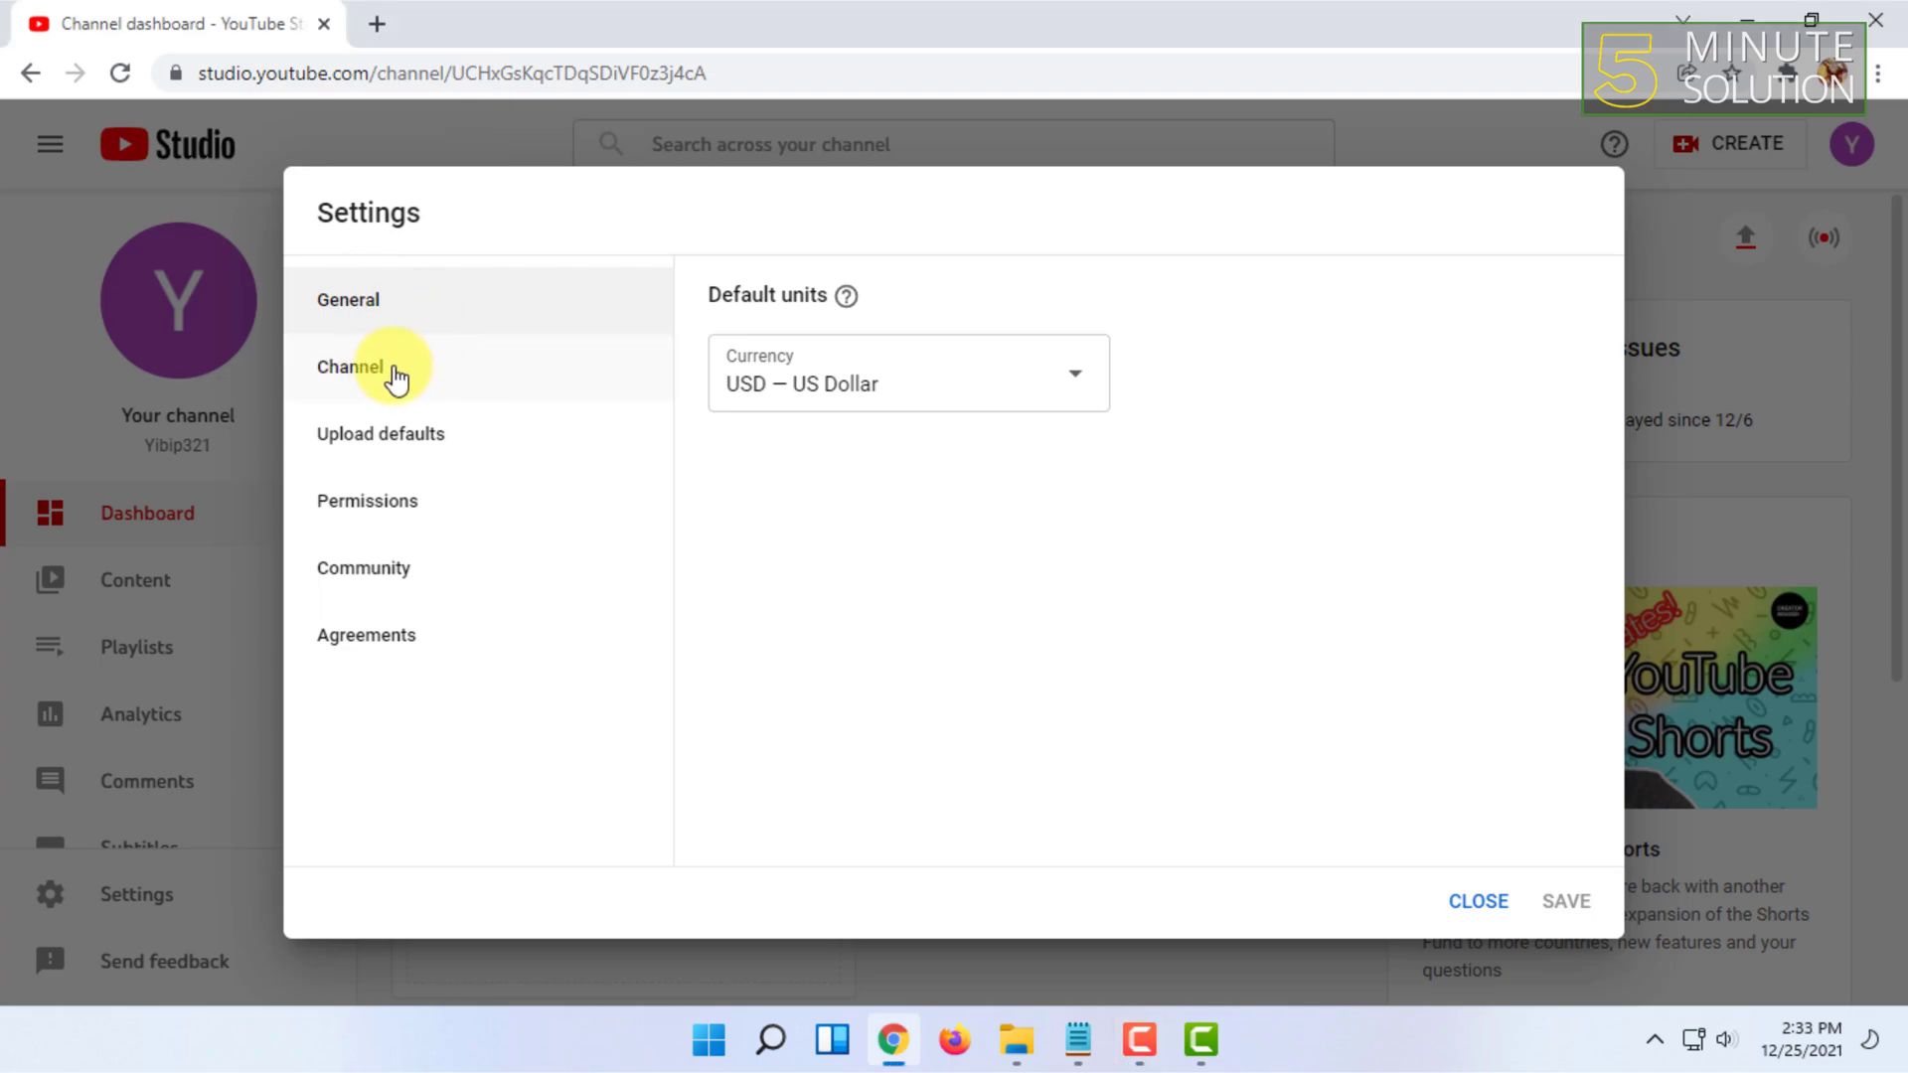
click(395, 374)
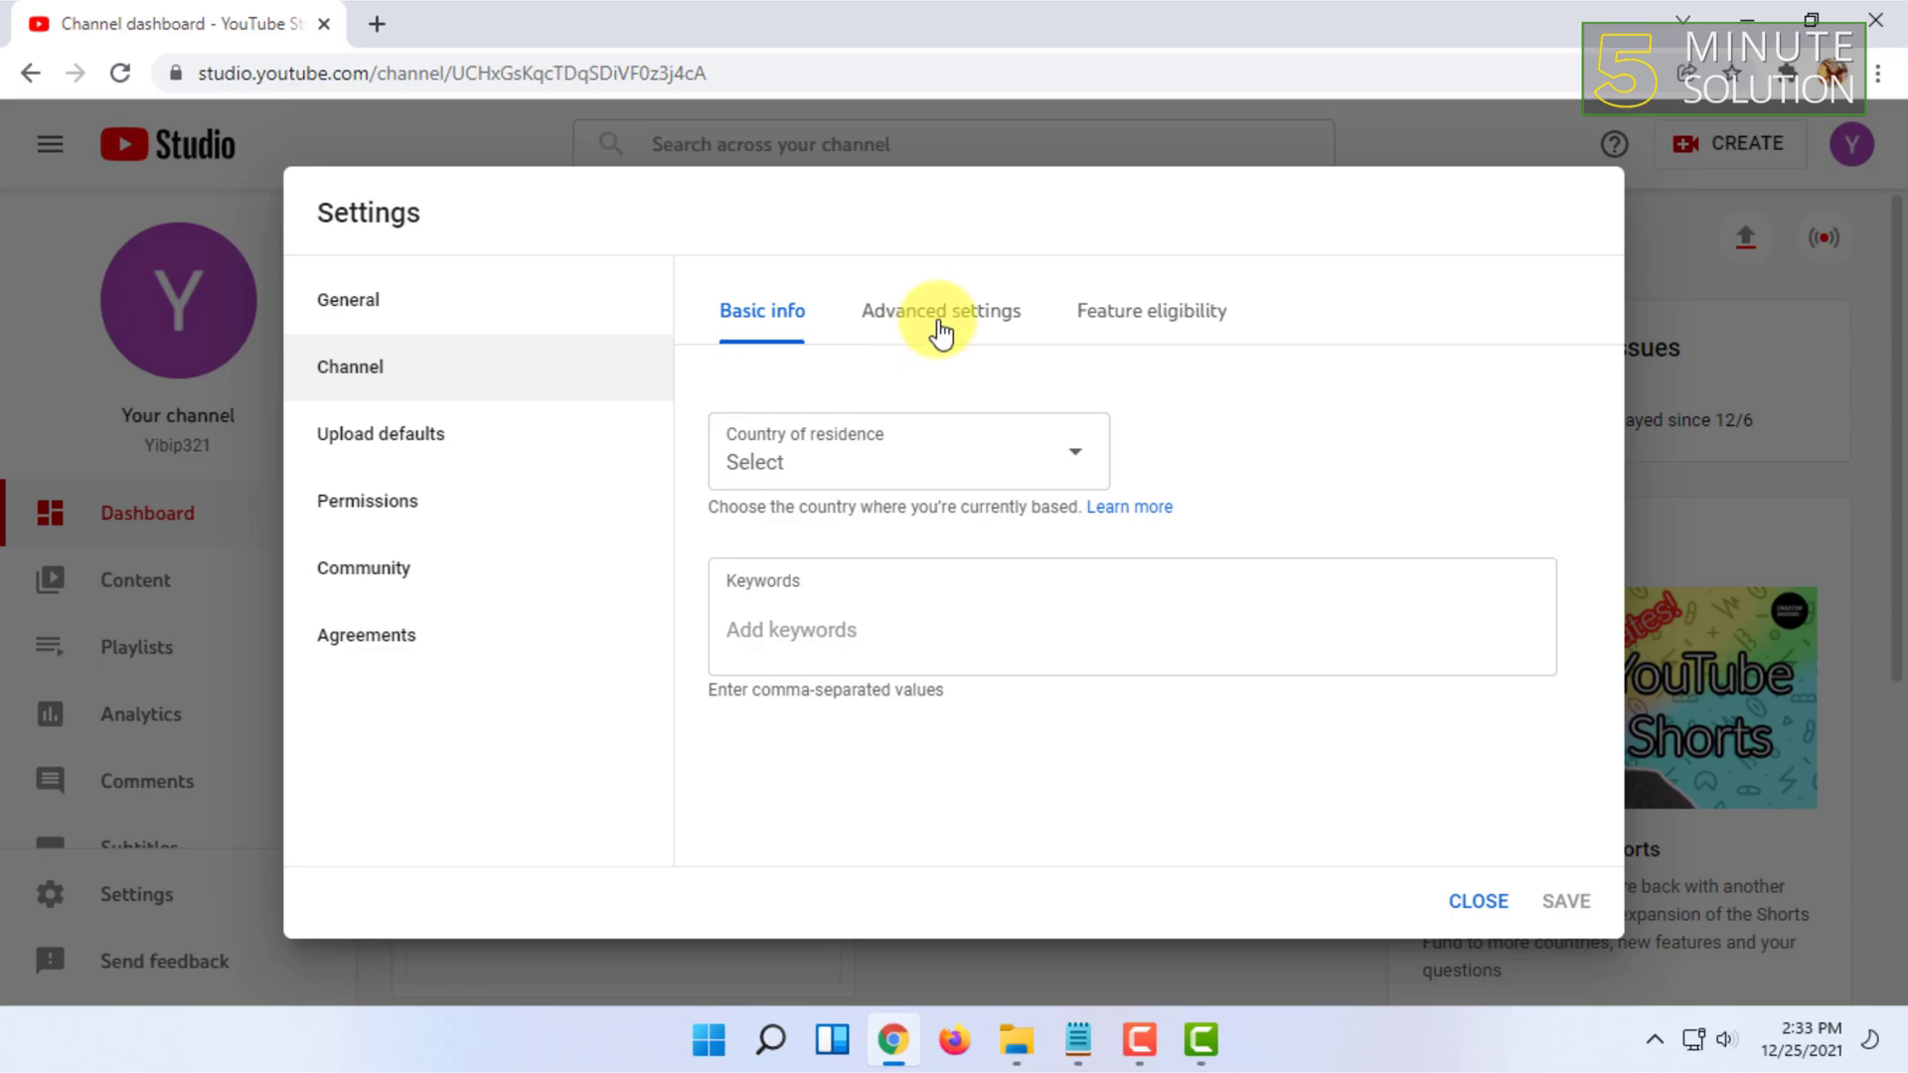
click(939, 328)
scroll(877, 536, down, 1)
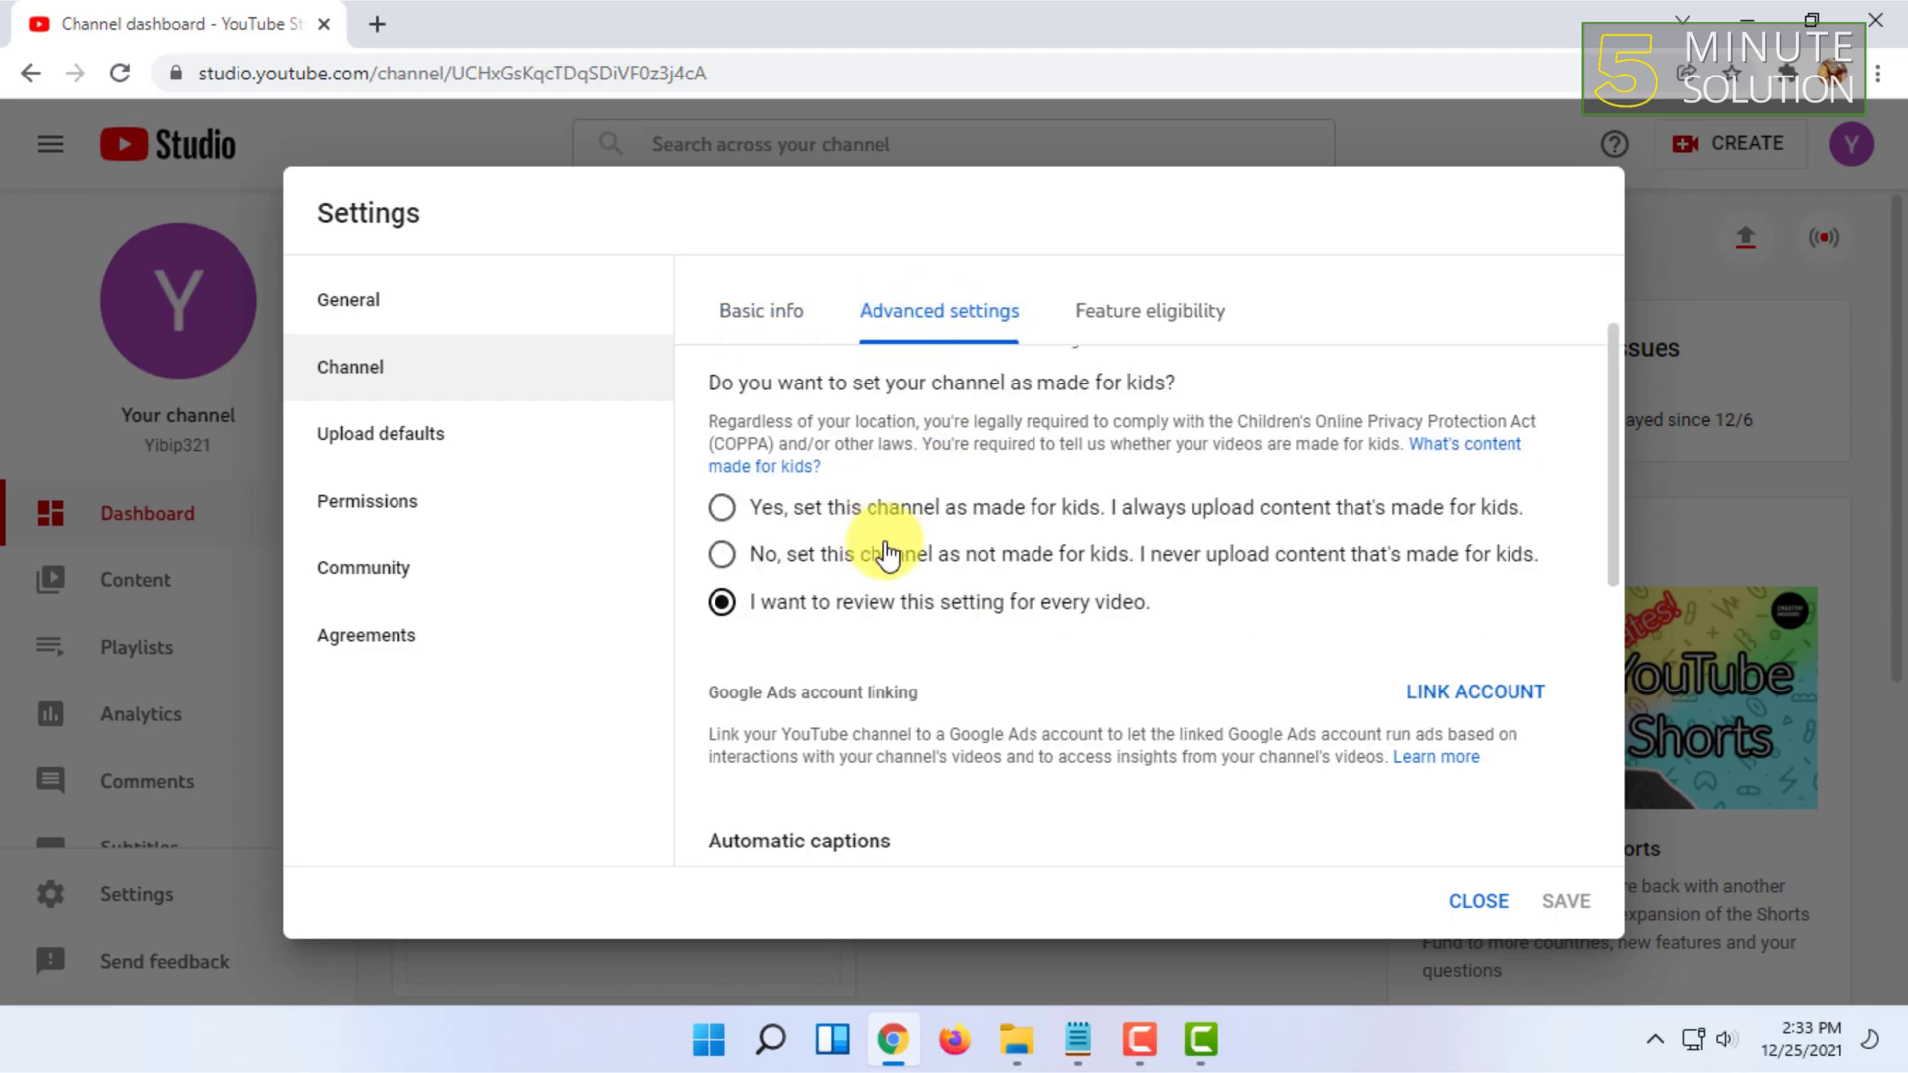
scroll(873, 522, down, 2)
scroll(866, 514, down, 1)
scroll(862, 508, down, 1)
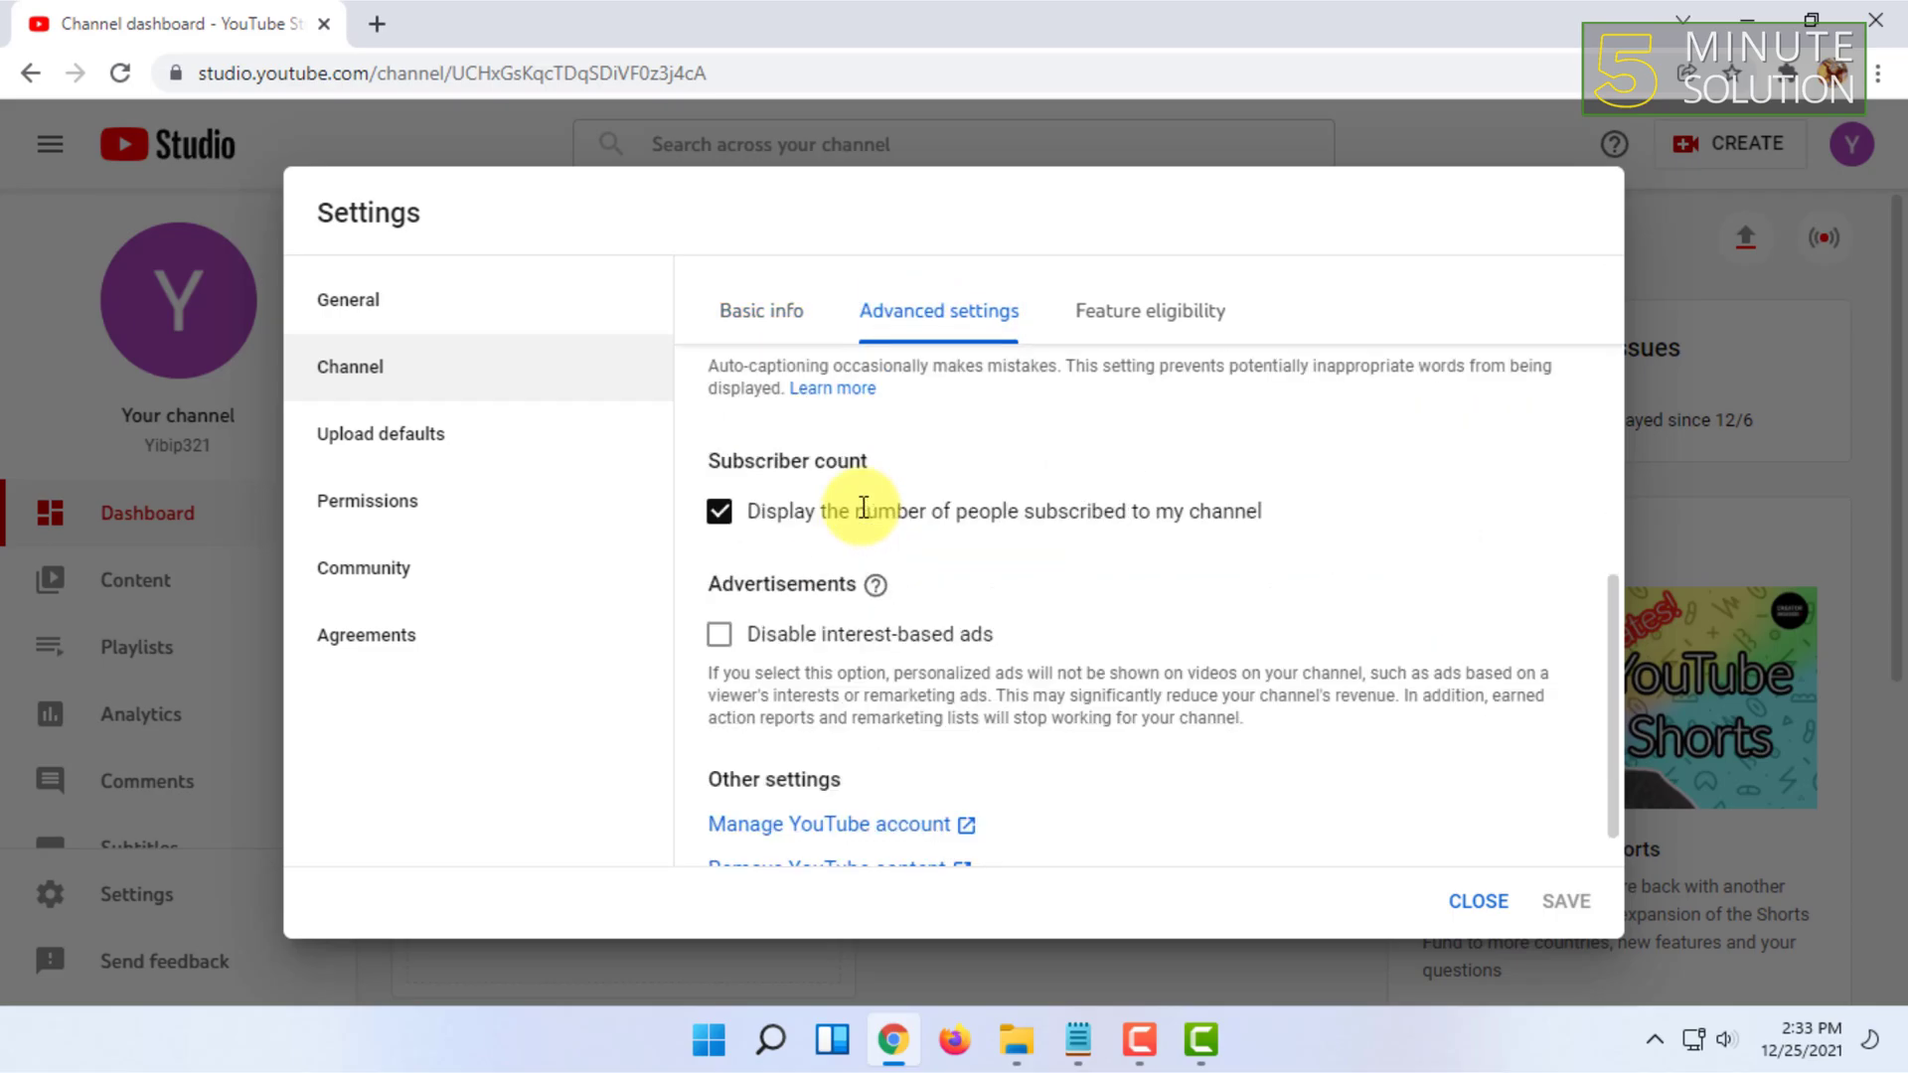
scroll(860, 515, down, 1)
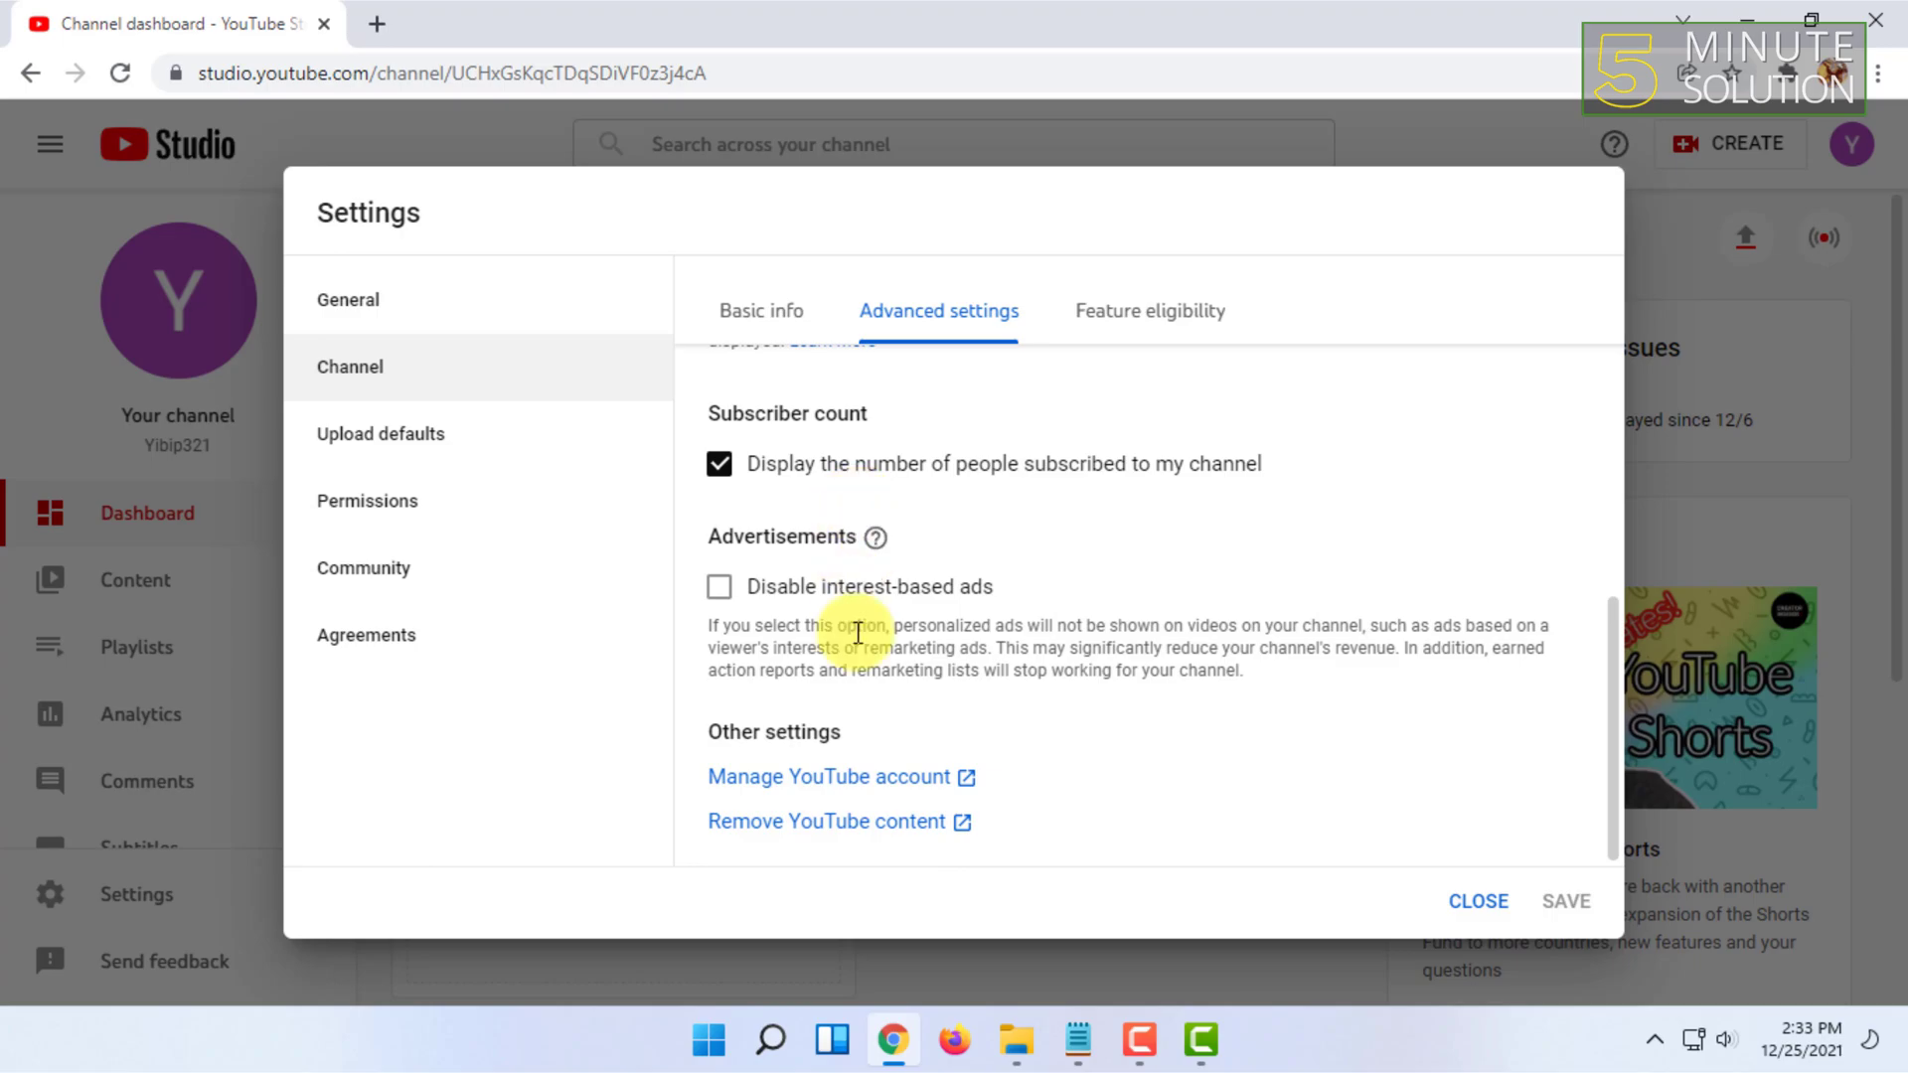
Step: Open 'Manage YouTube account' in a new tab to reach Channel managers
click(830, 780)
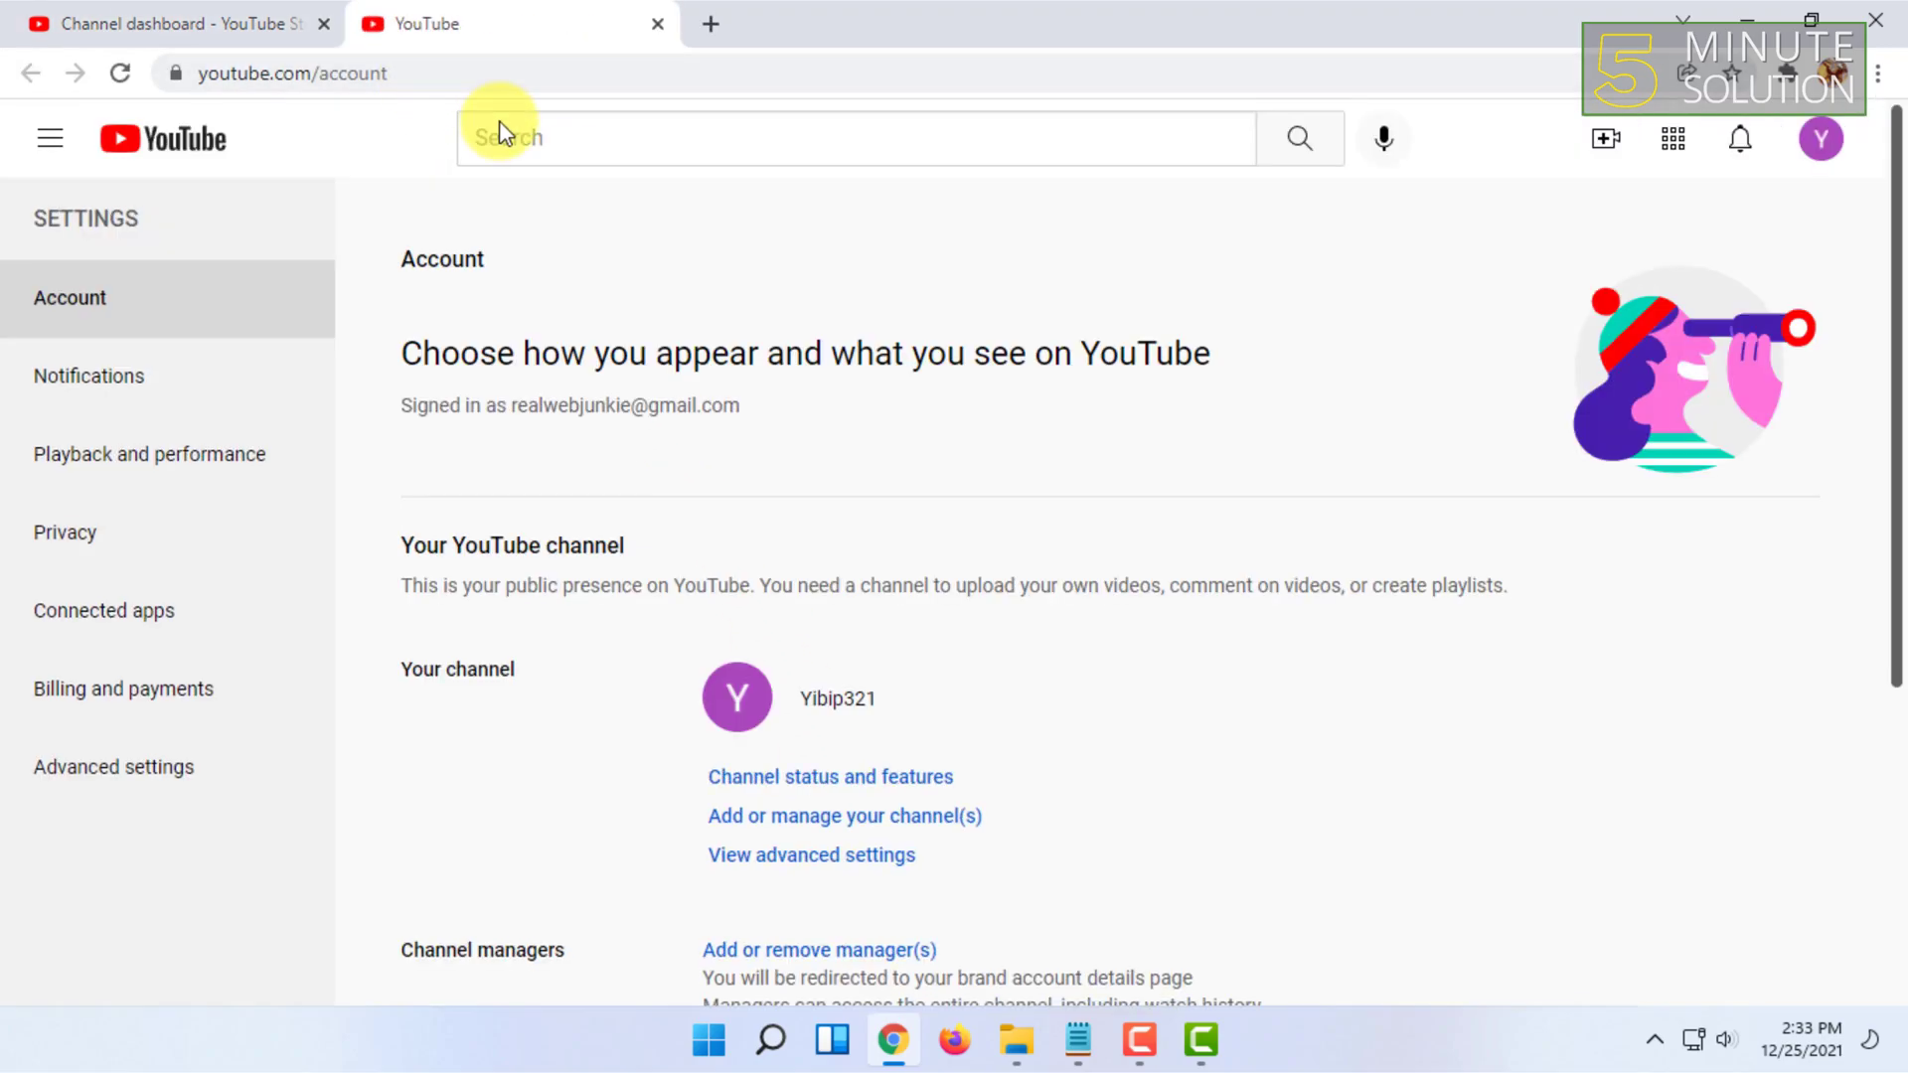
scroll(700, 597, down, 3)
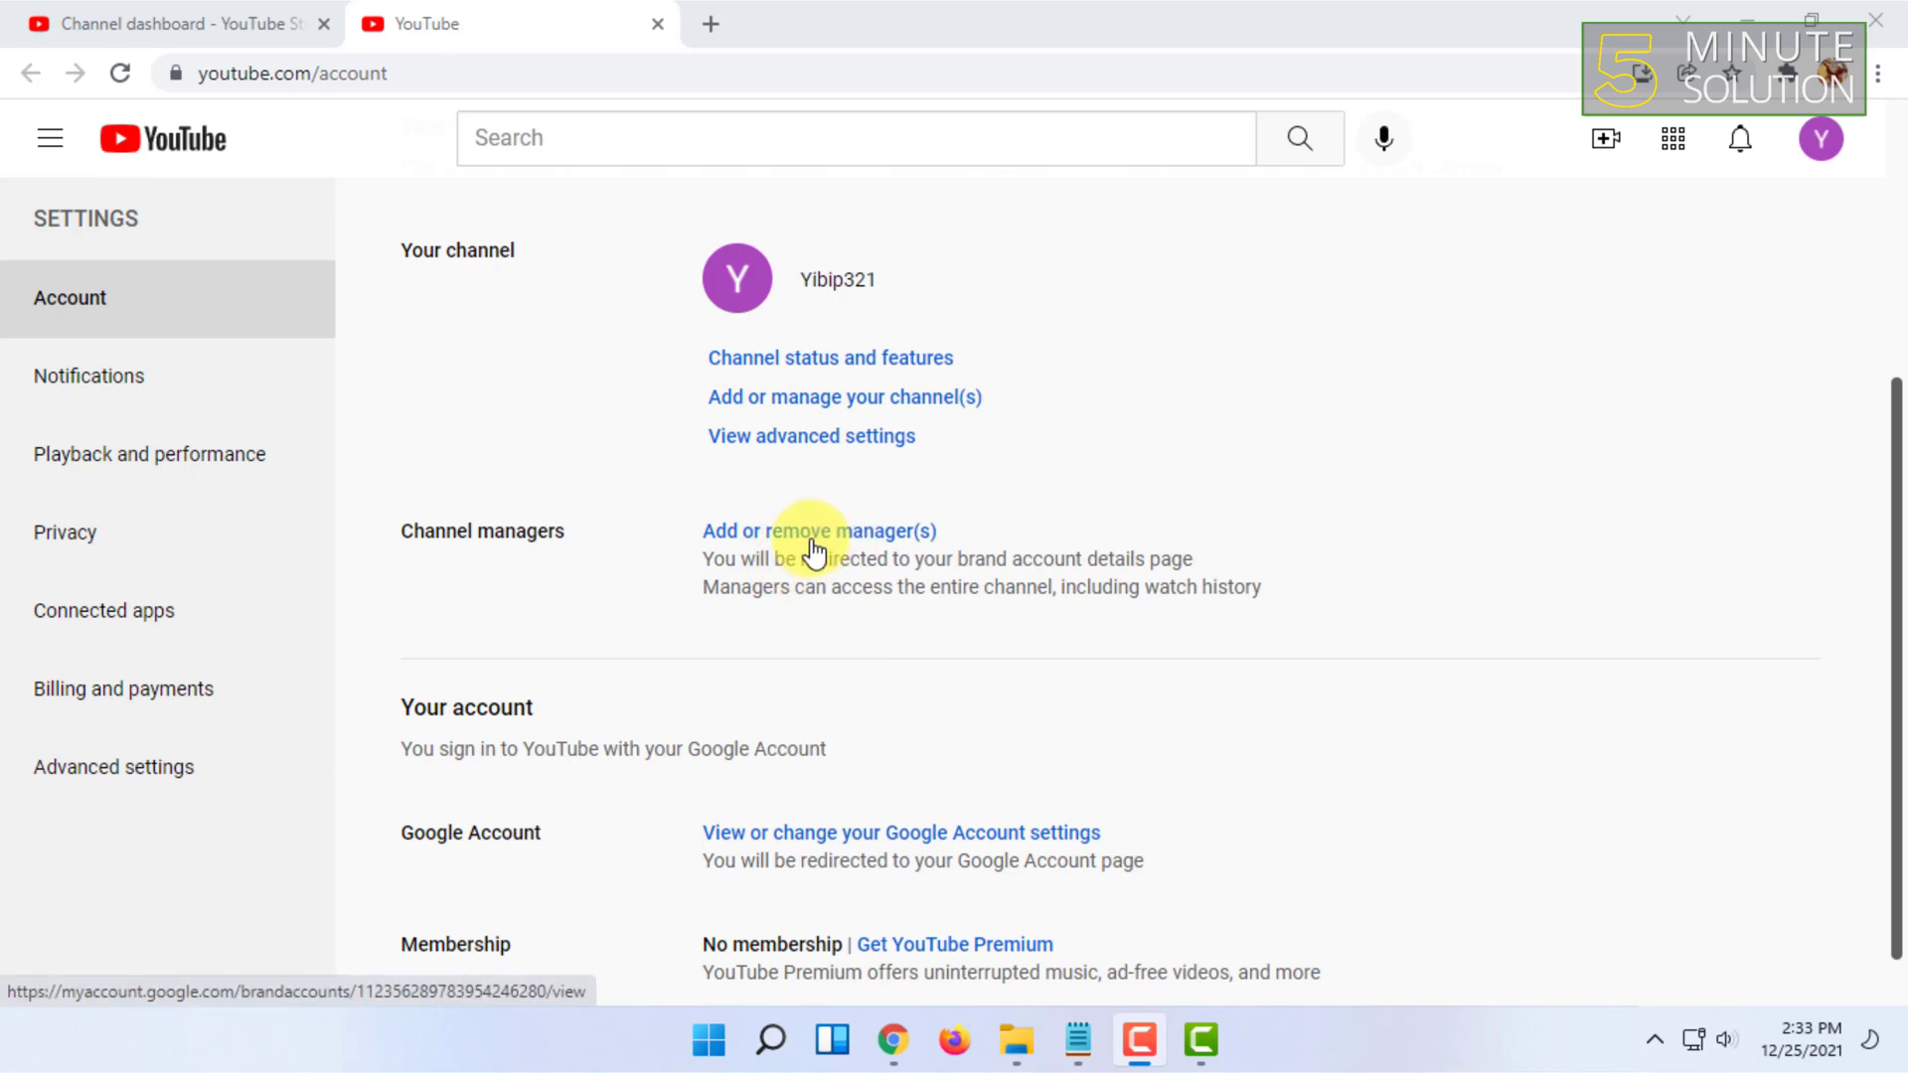
Step: Open the Brand Account details via 'Add or remove manager(s)', then Manage Permissions
click(865, 533)
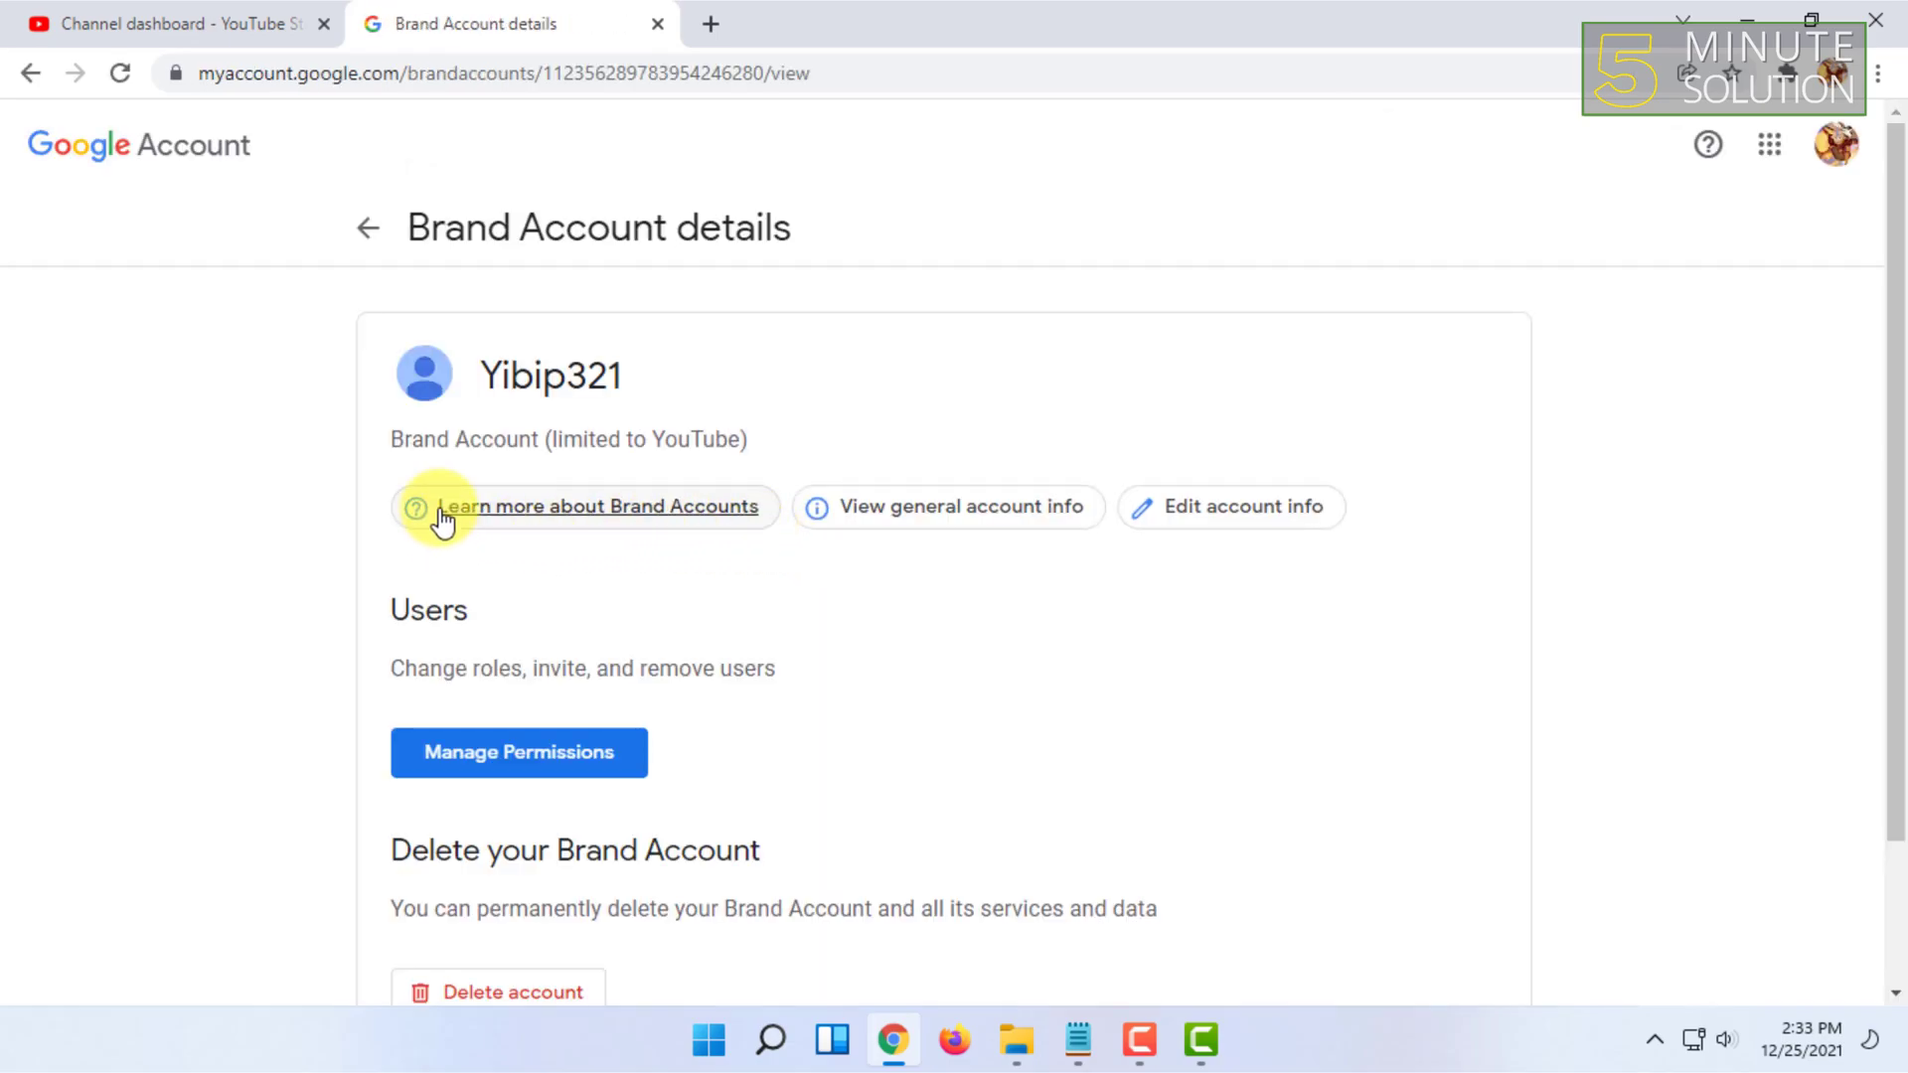
scroll(410, 544, down, 1)
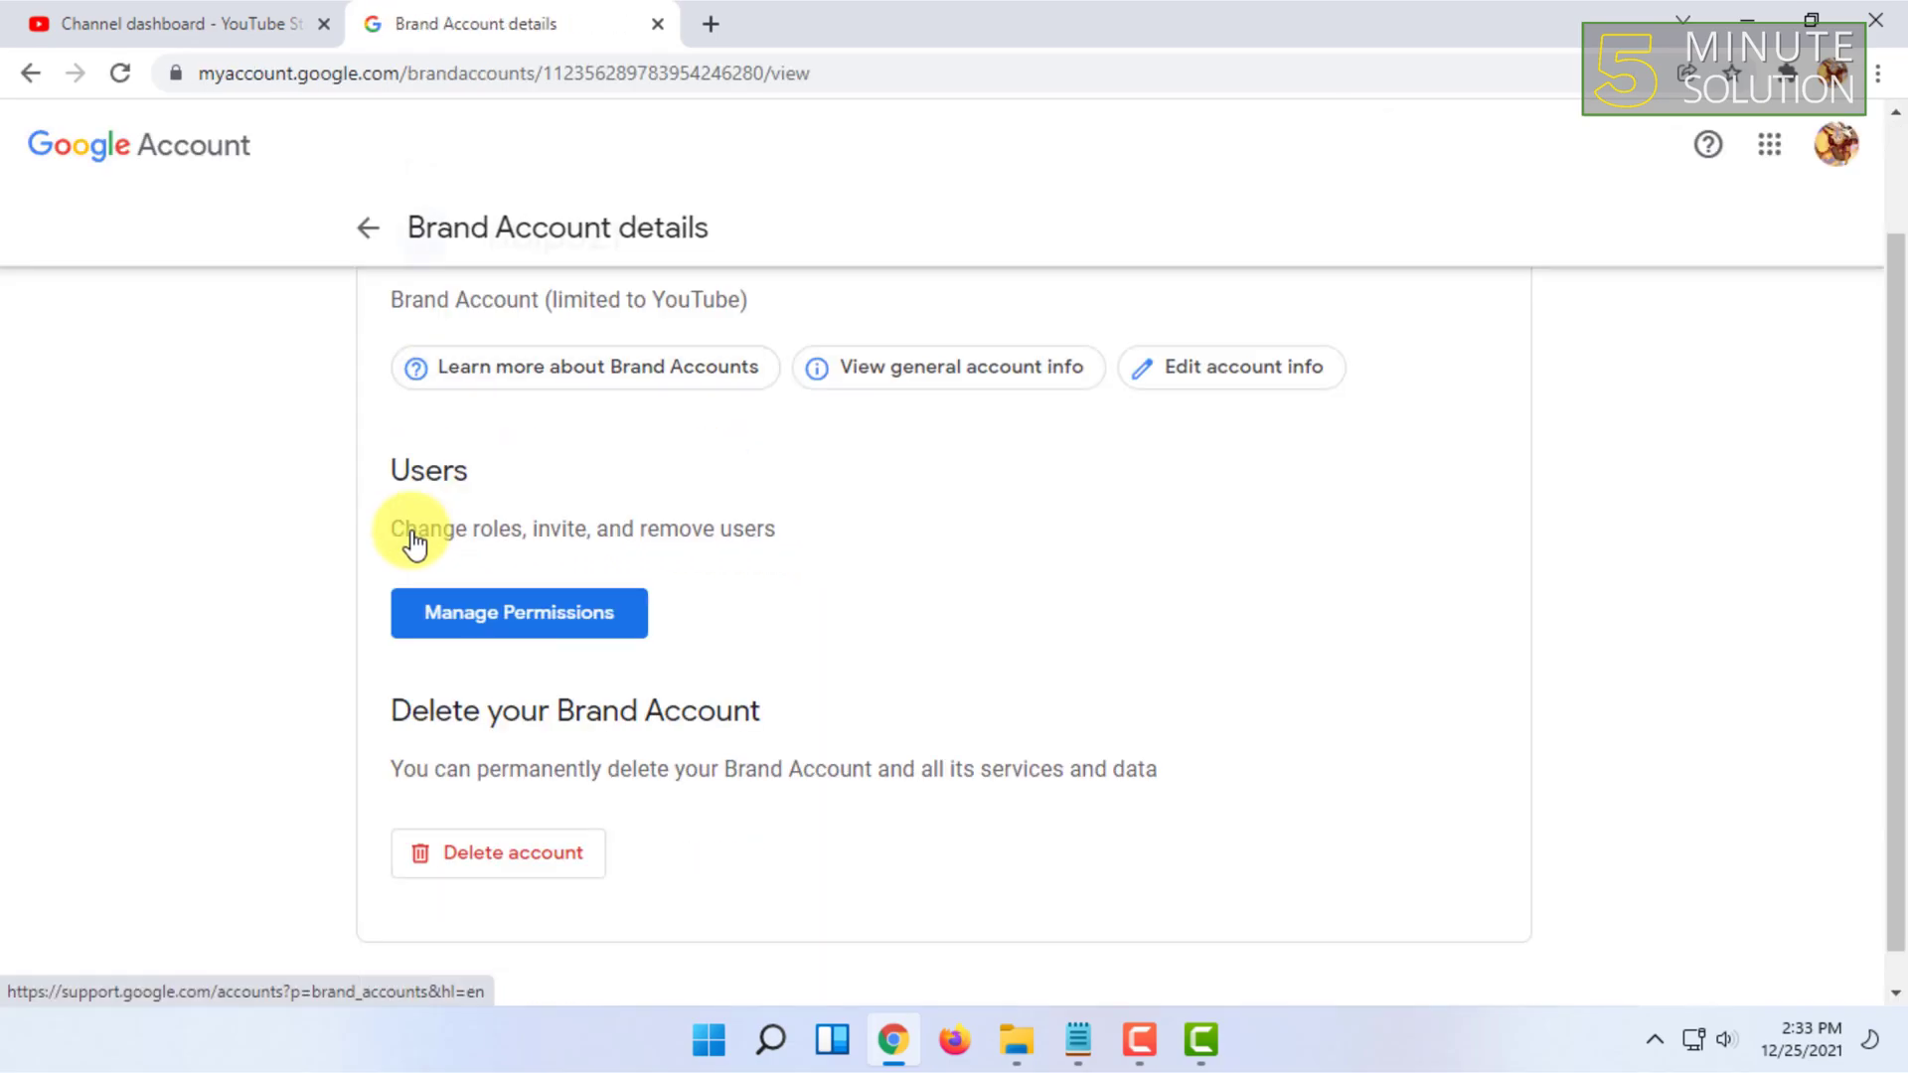
scroll(512, 623, down, 1)
click(508, 596)
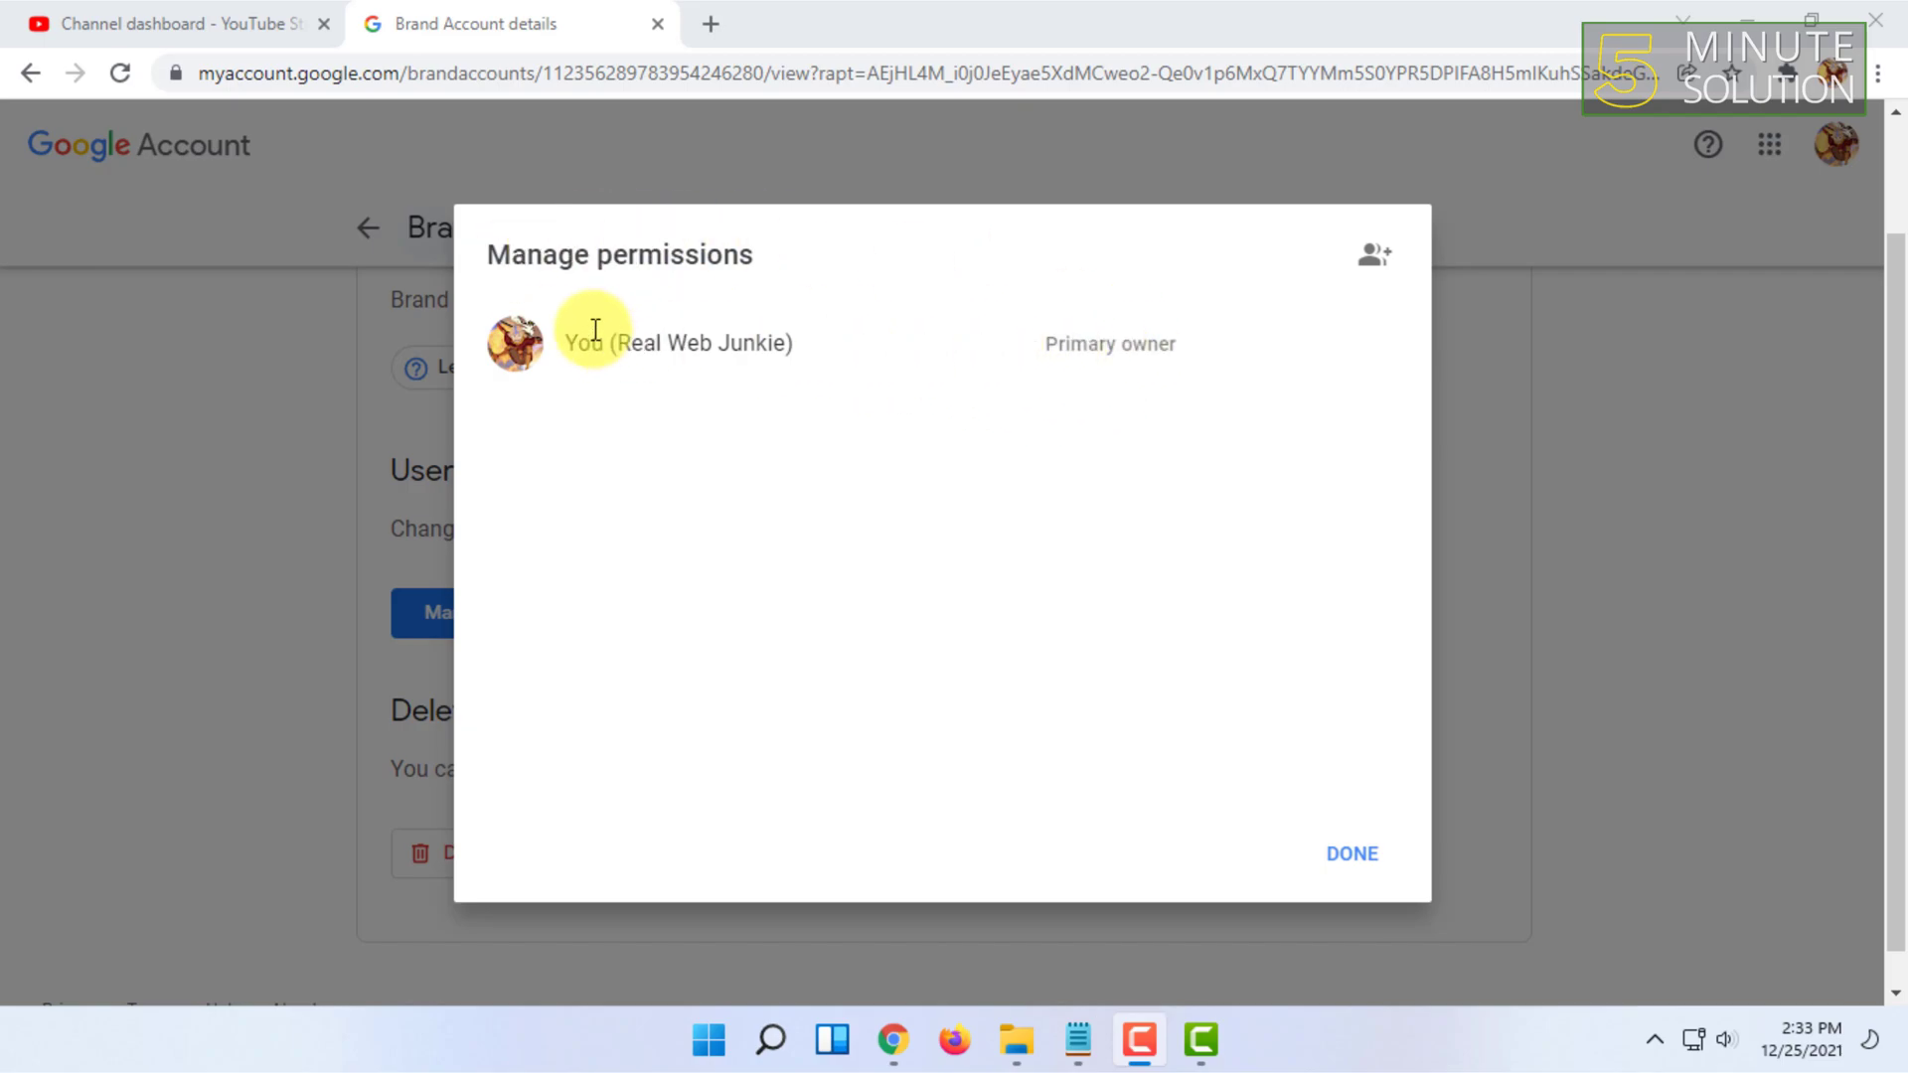
Step: Add a new user's email address and assign it the Owner role
click(1383, 273)
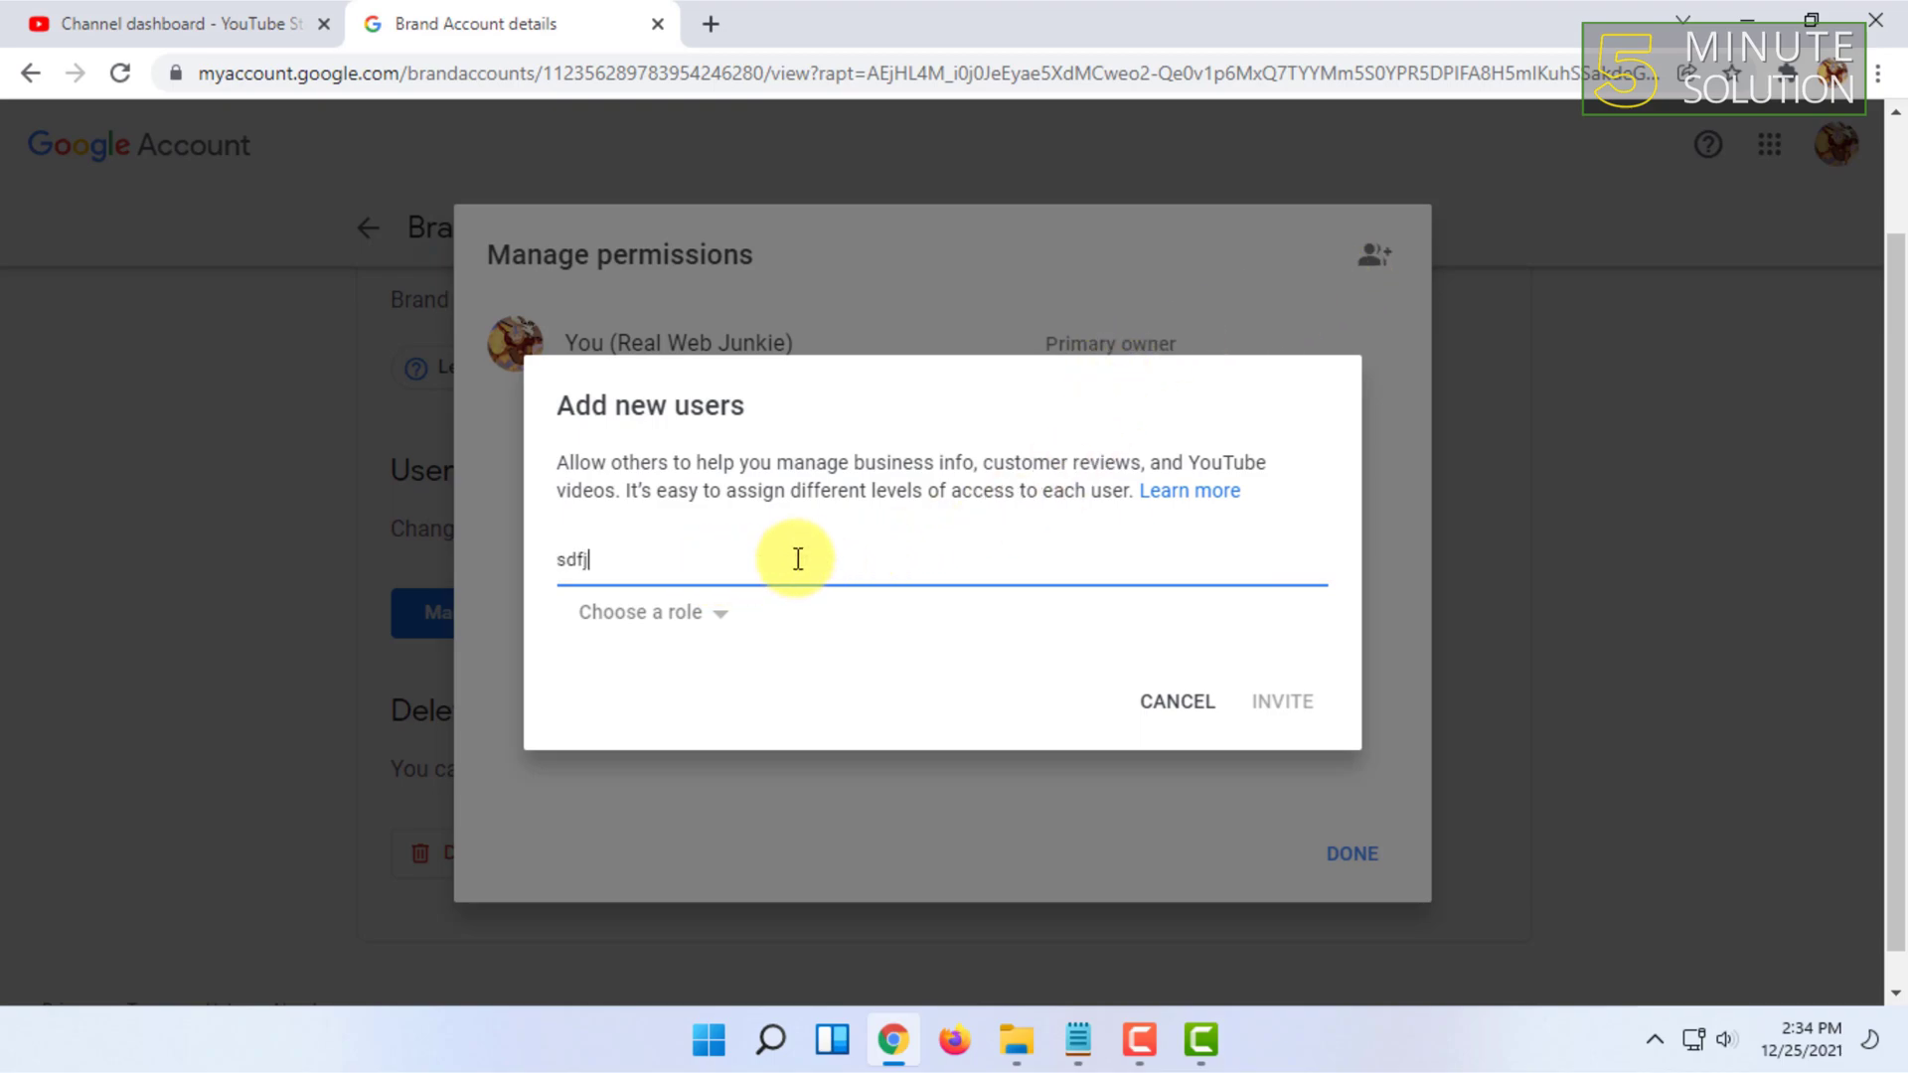
text(example@gmail.)
text(com)
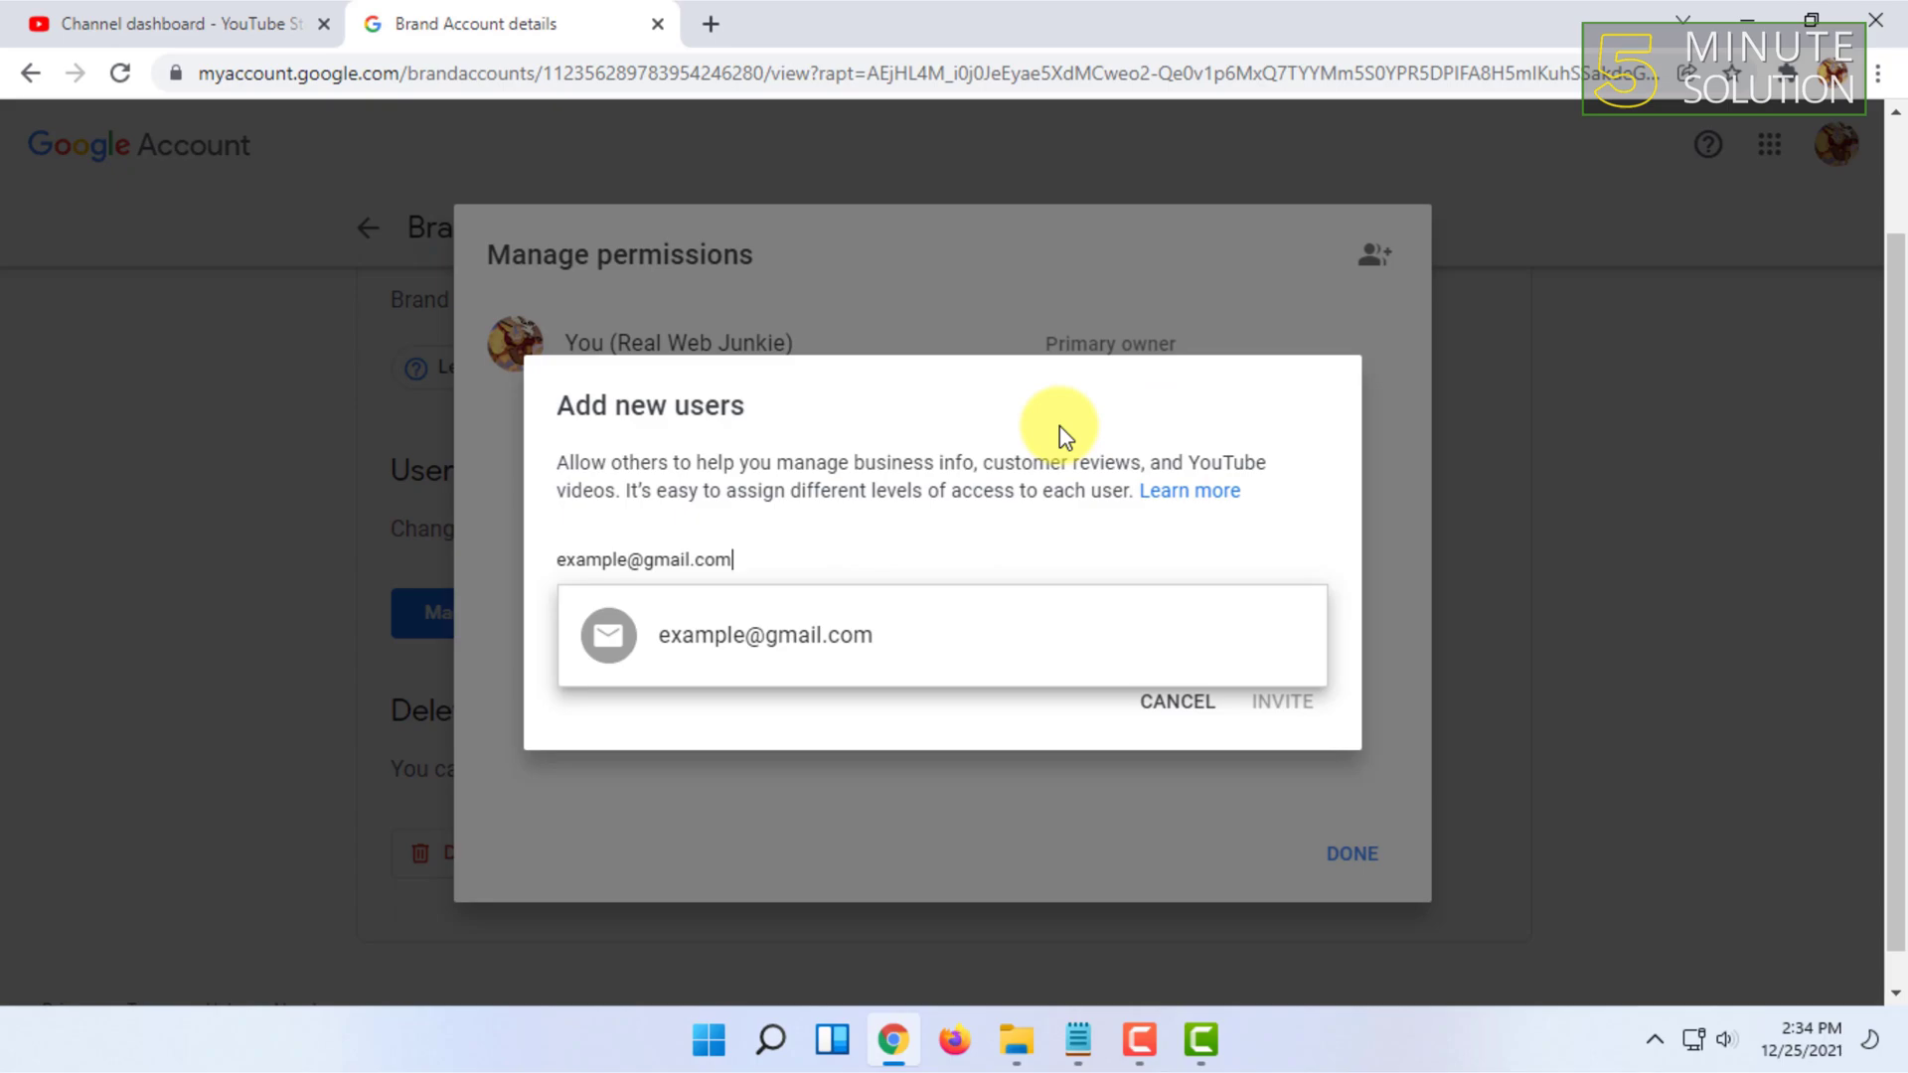
key(Return)
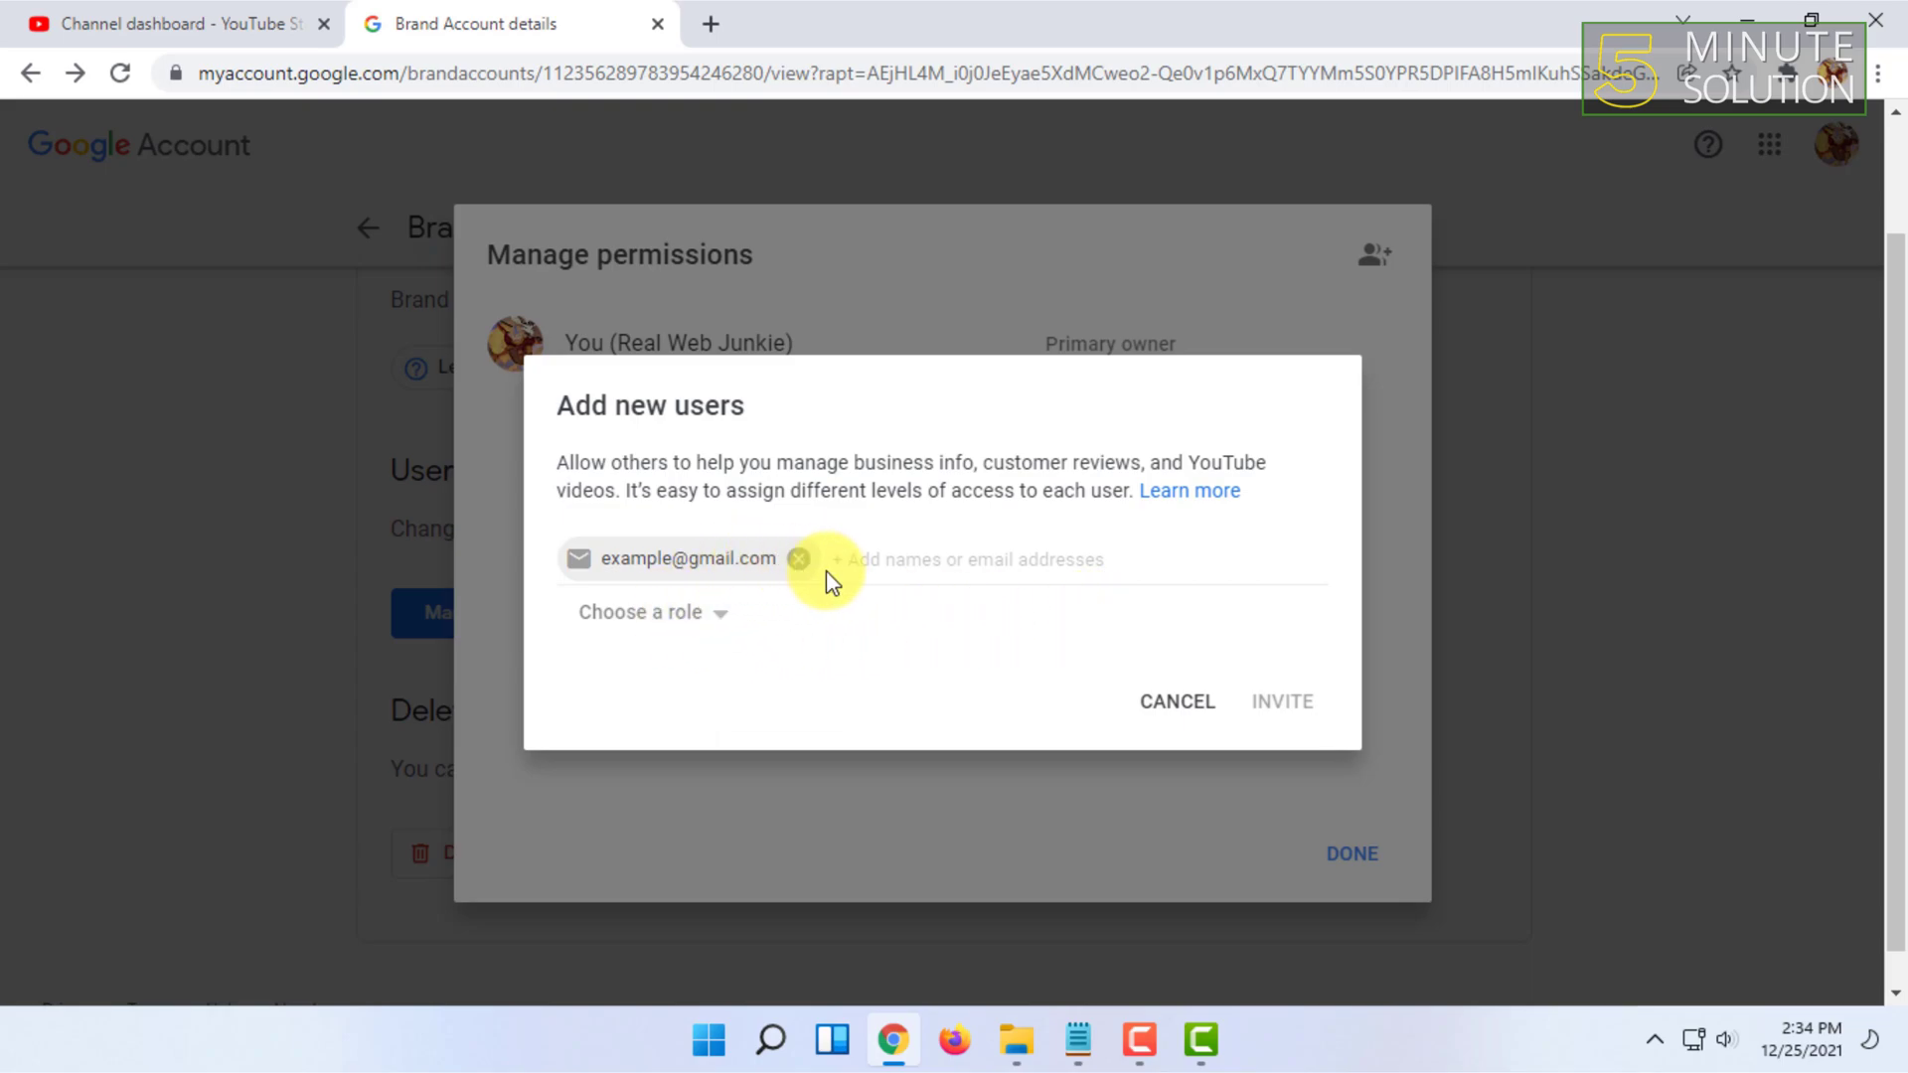
click(715, 628)
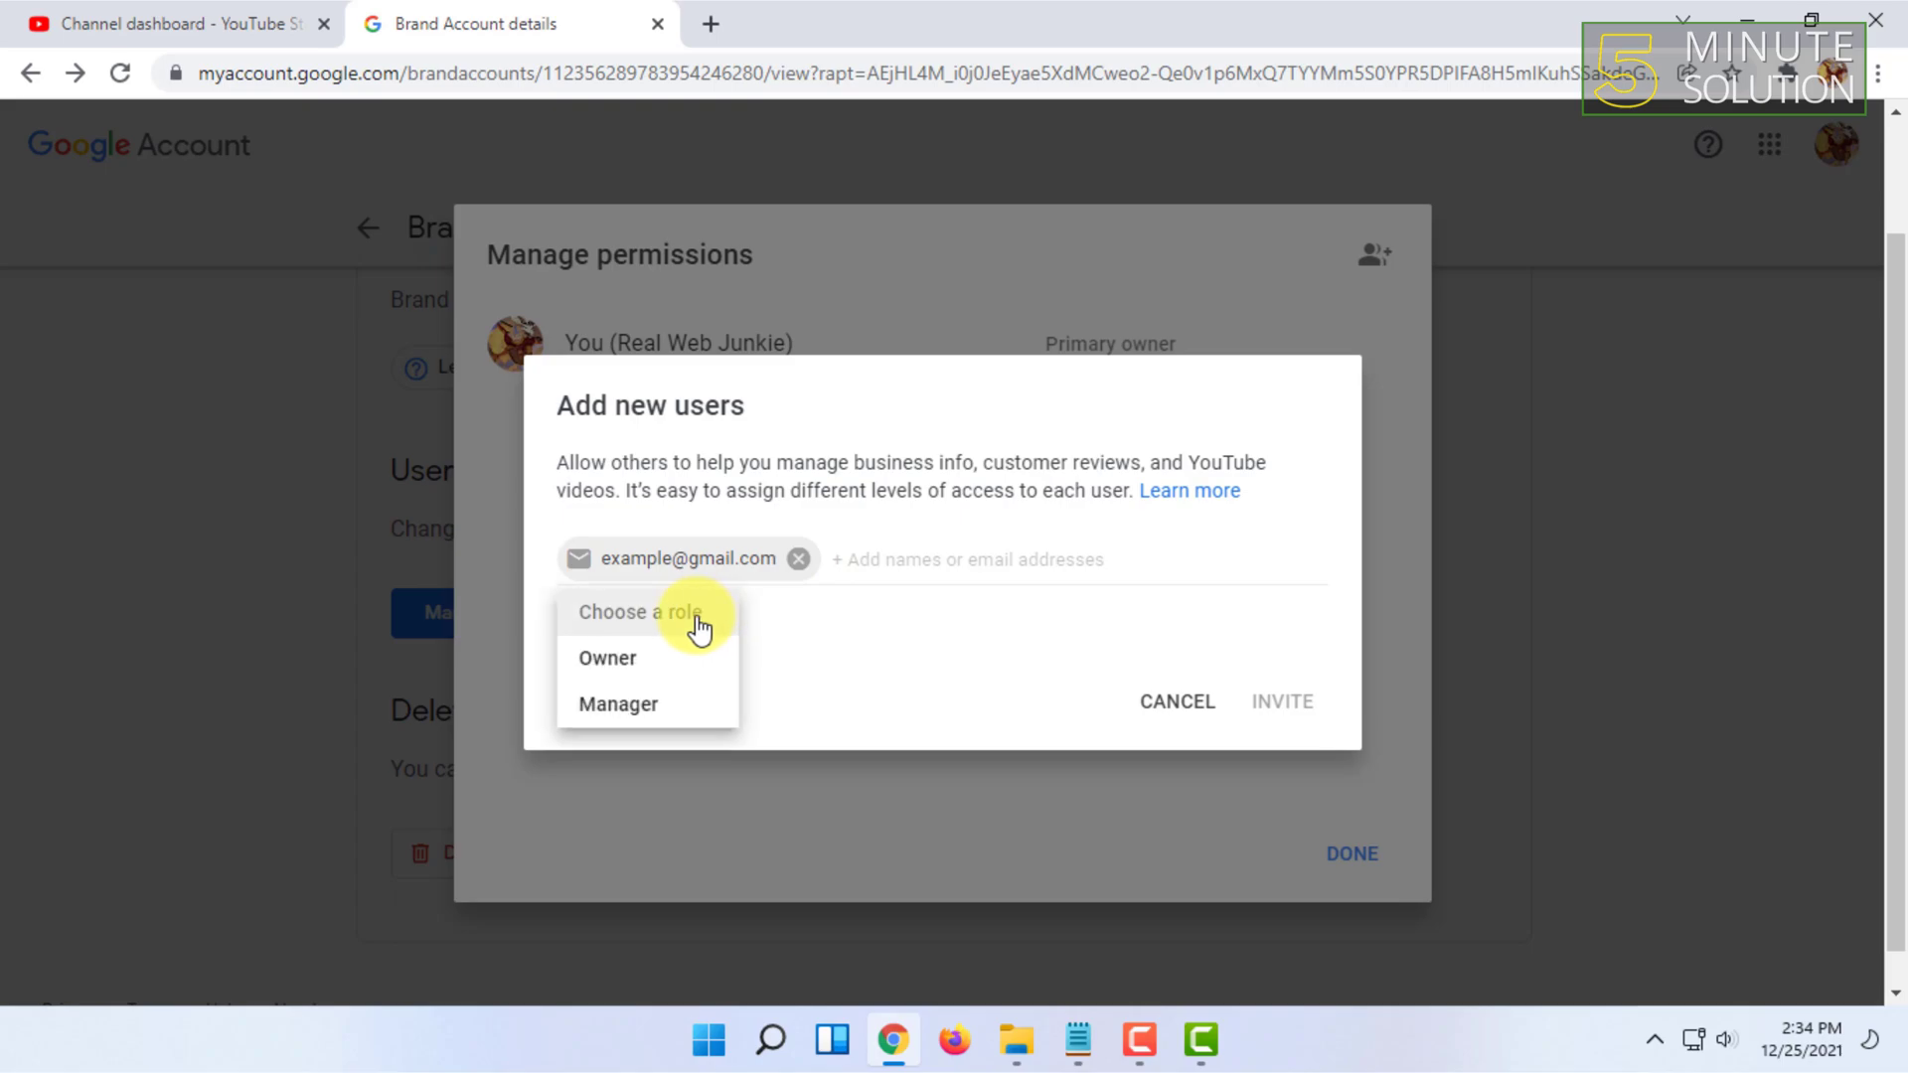
click(656, 674)
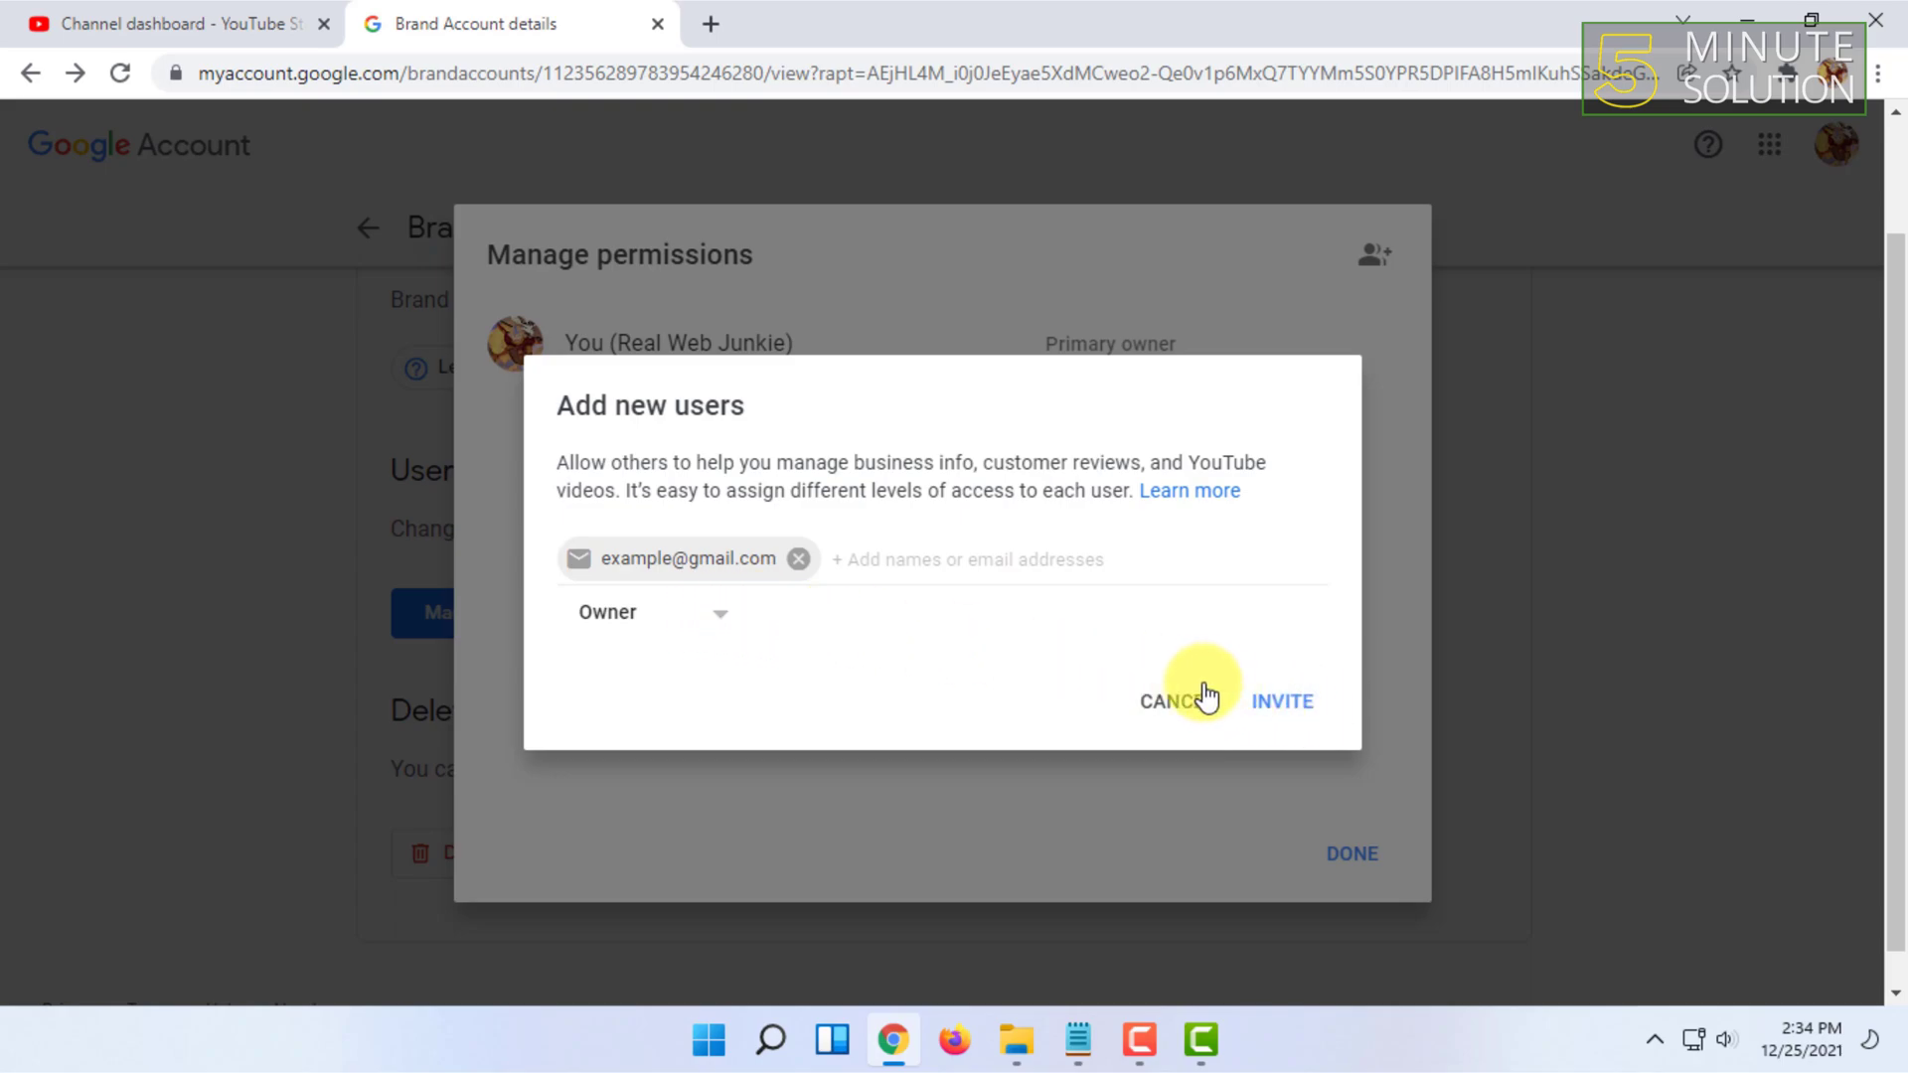
Step: Cancel the invitation, close Manage permissions with DONE, and highlight the Brand Account name
click(1179, 705)
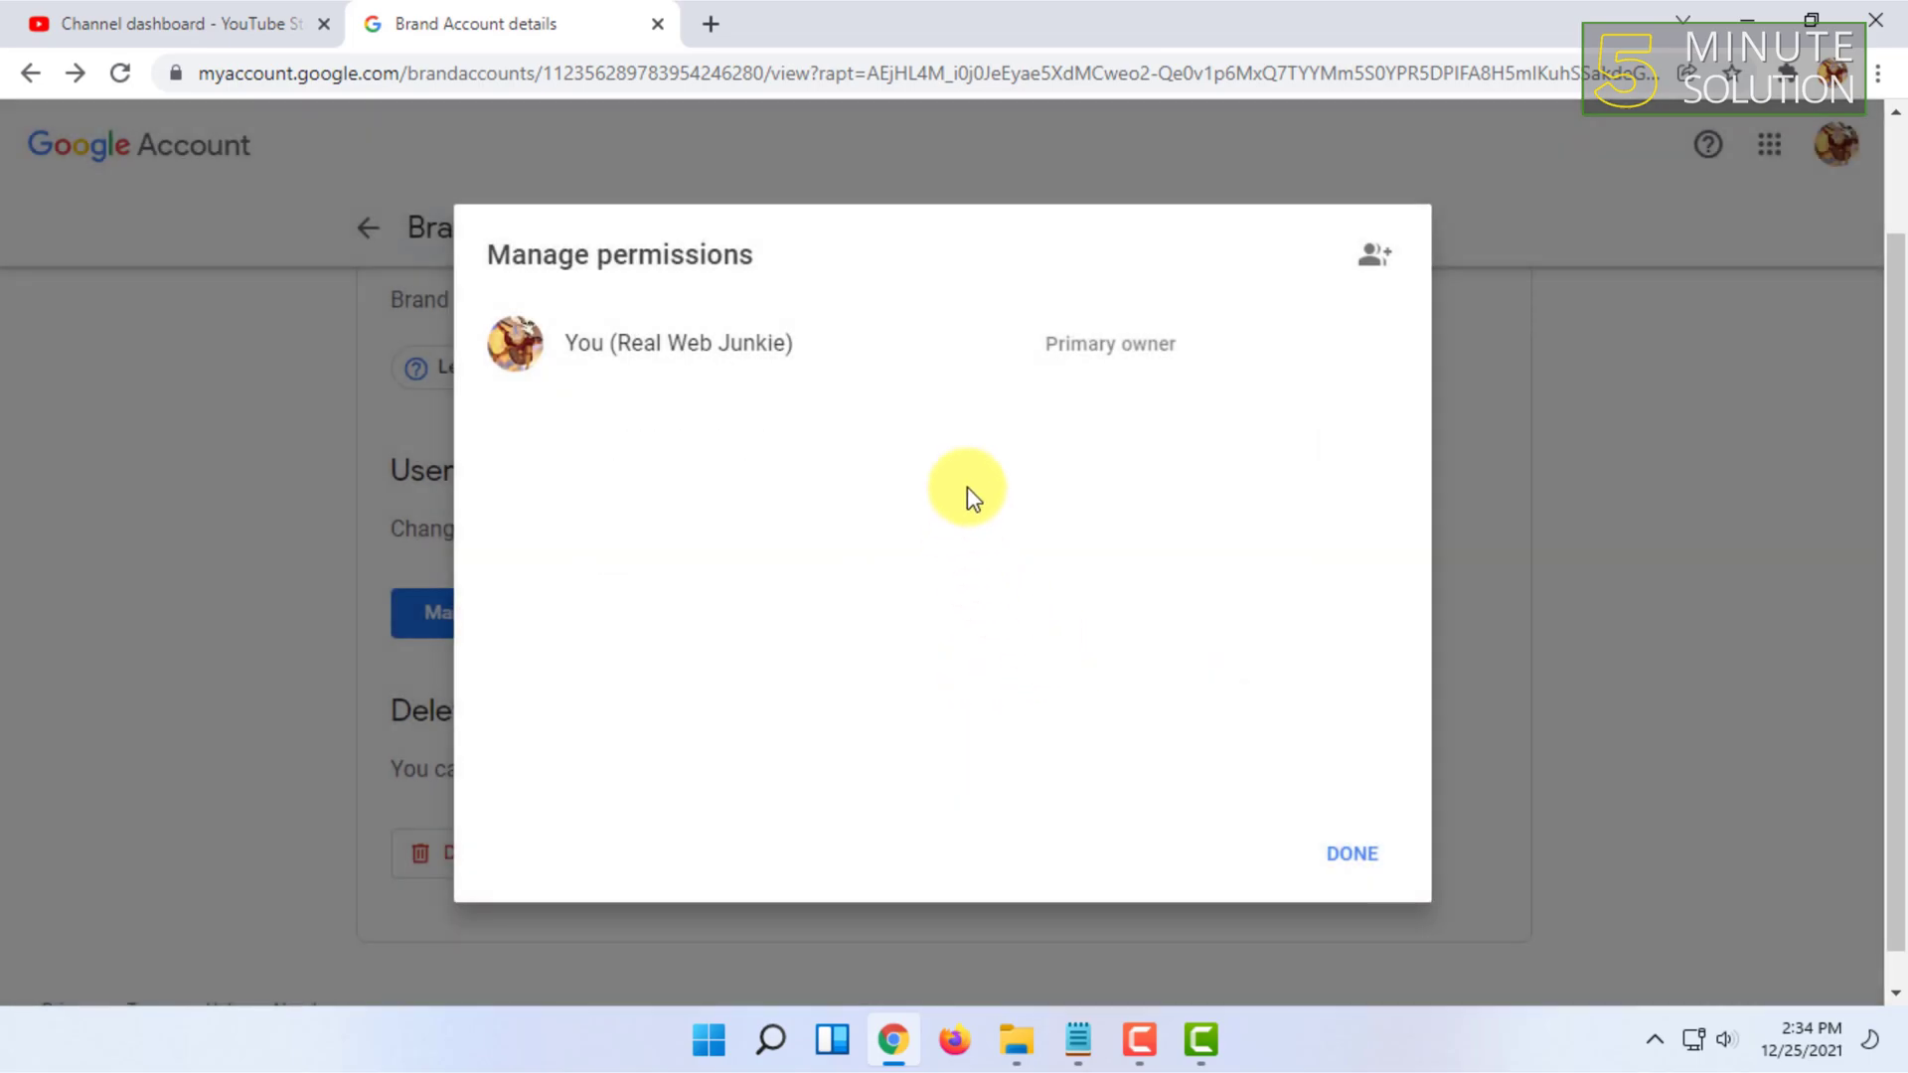
click(1357, 853)
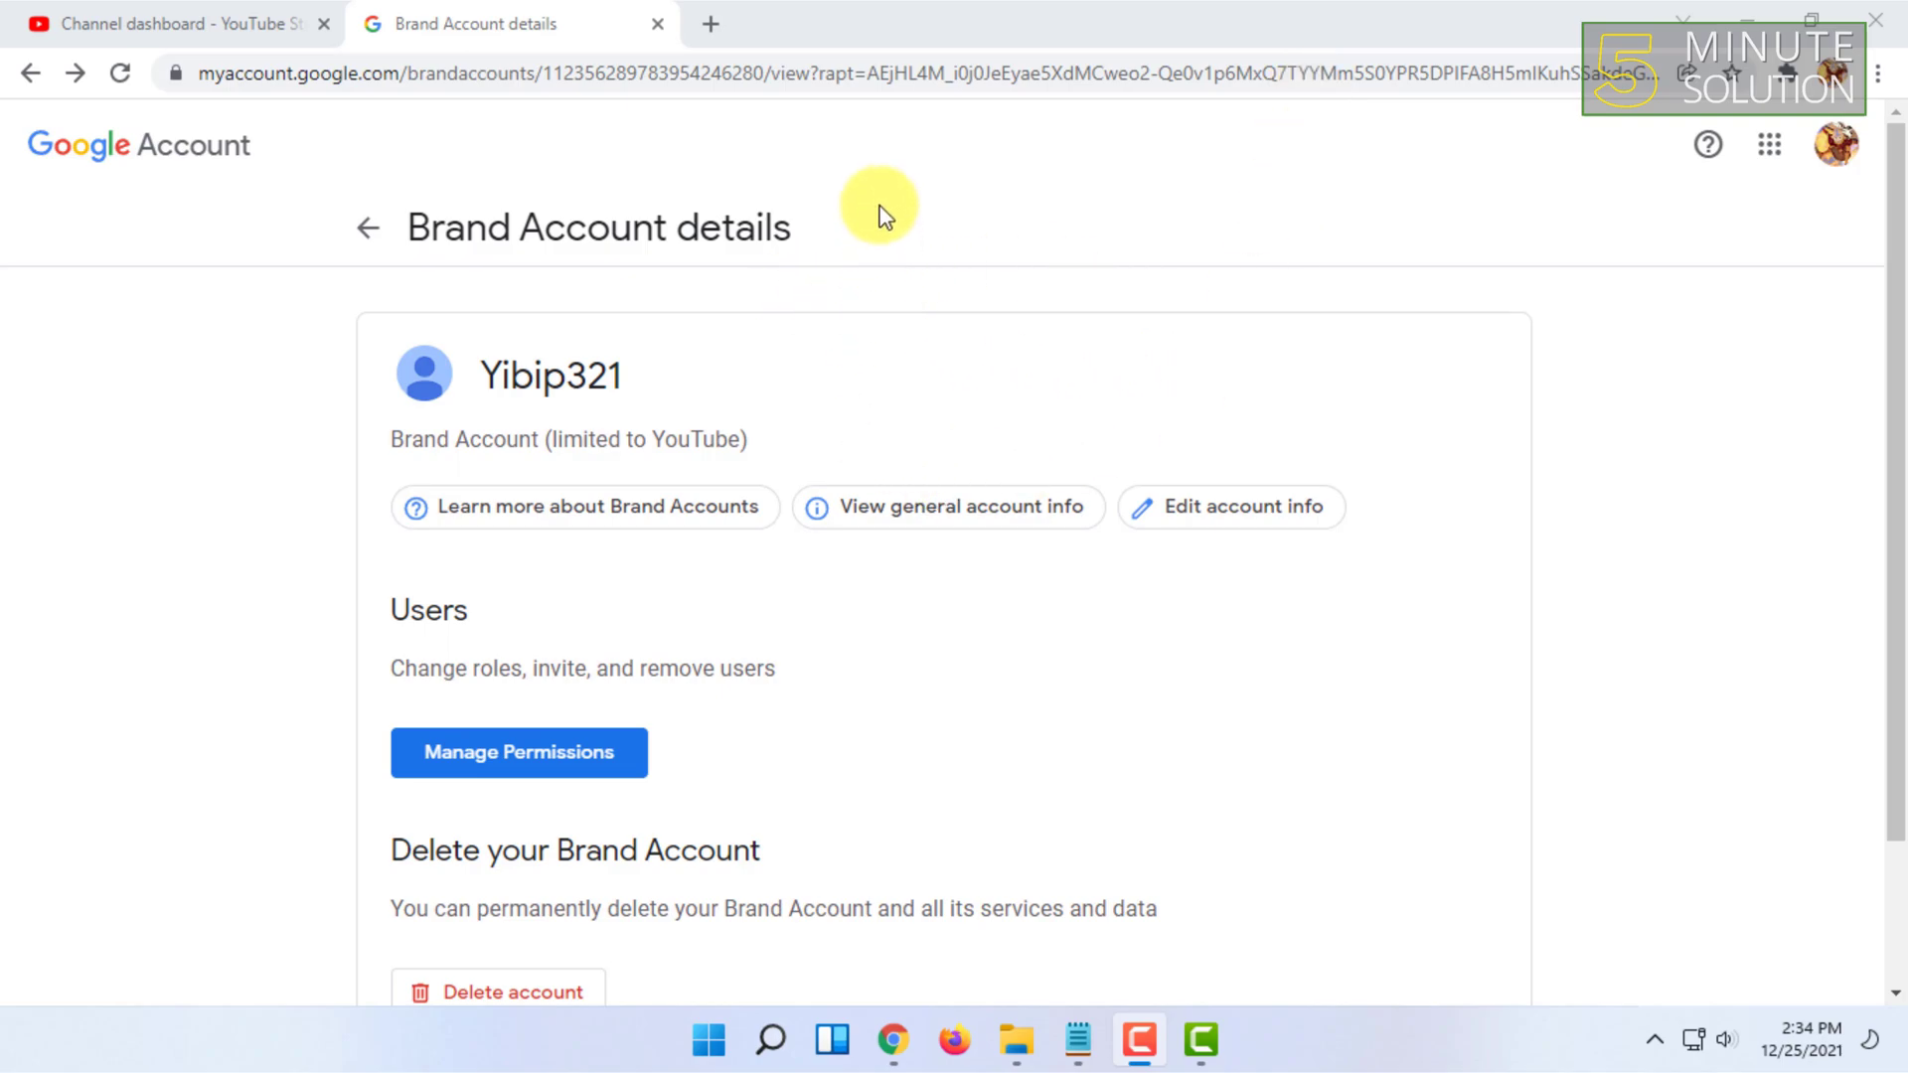
drag(621, 375, 492, 363)
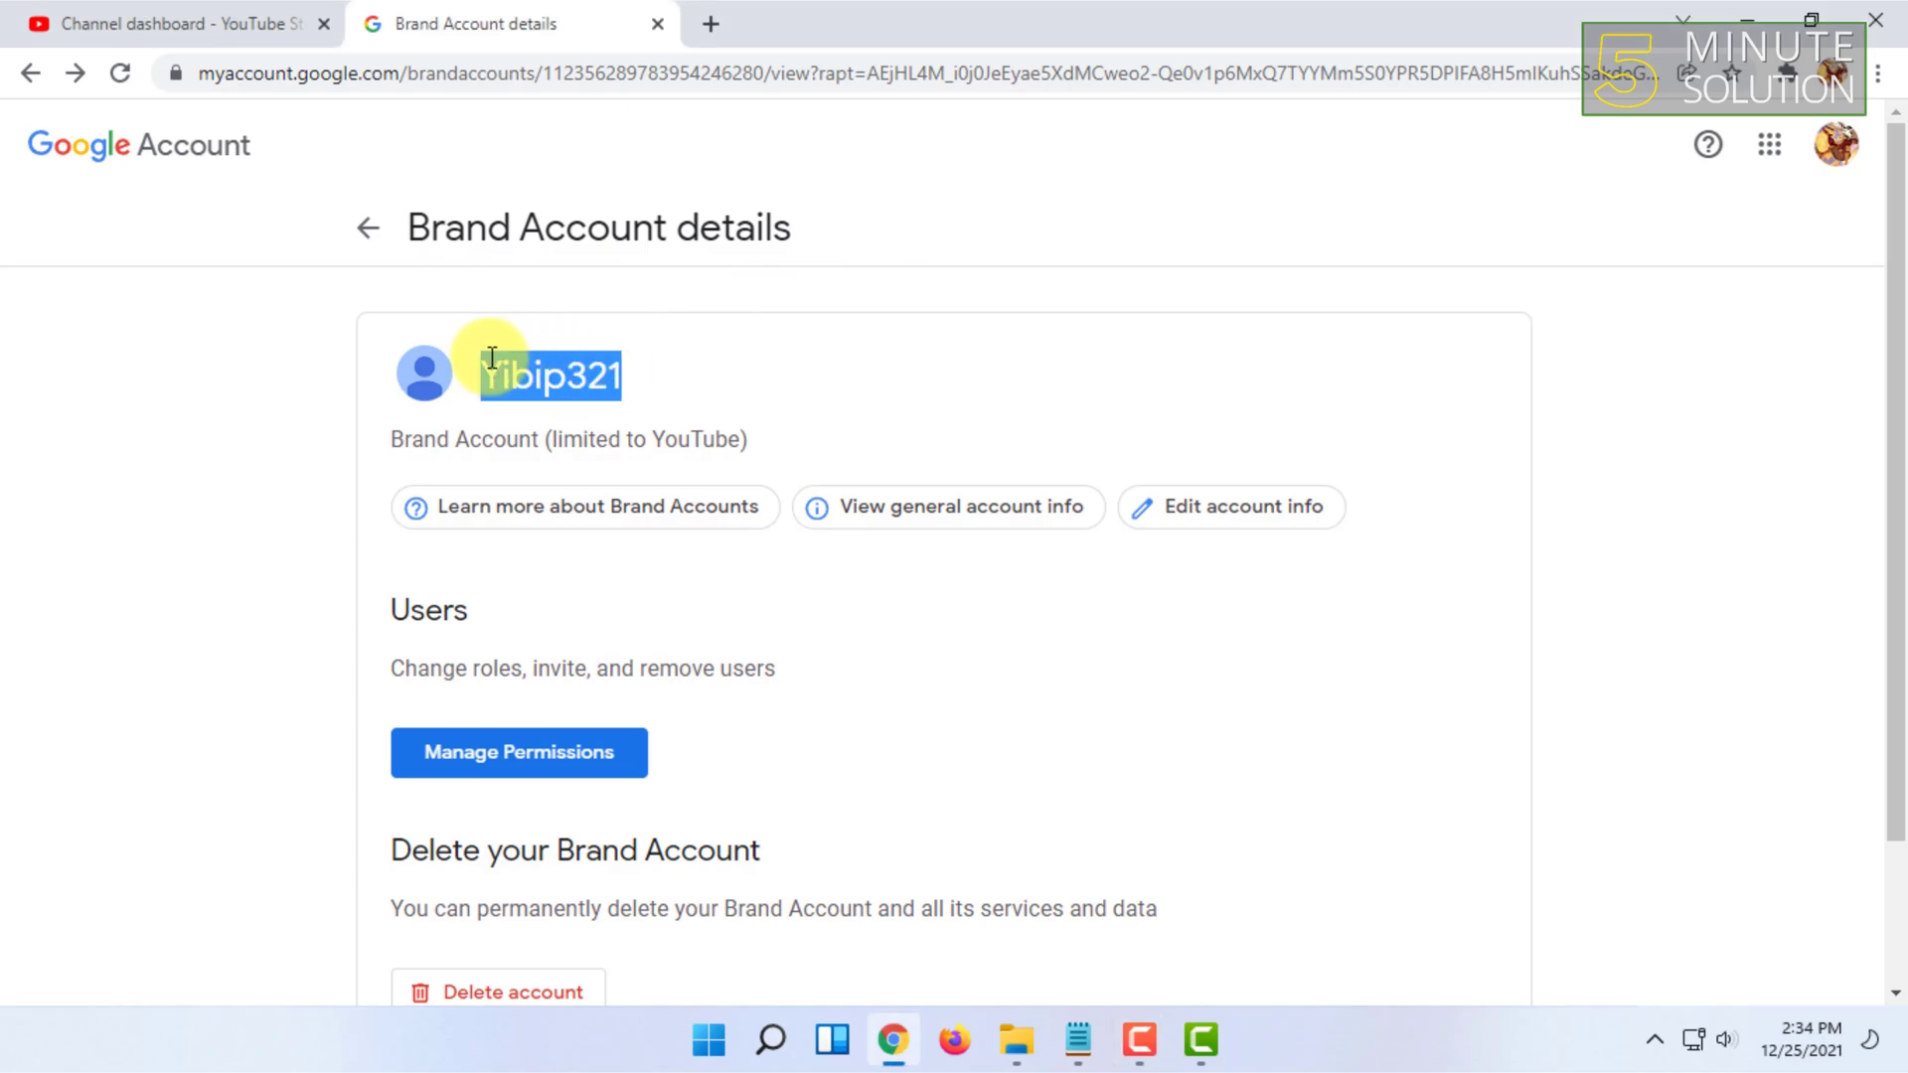
click(984, 316)
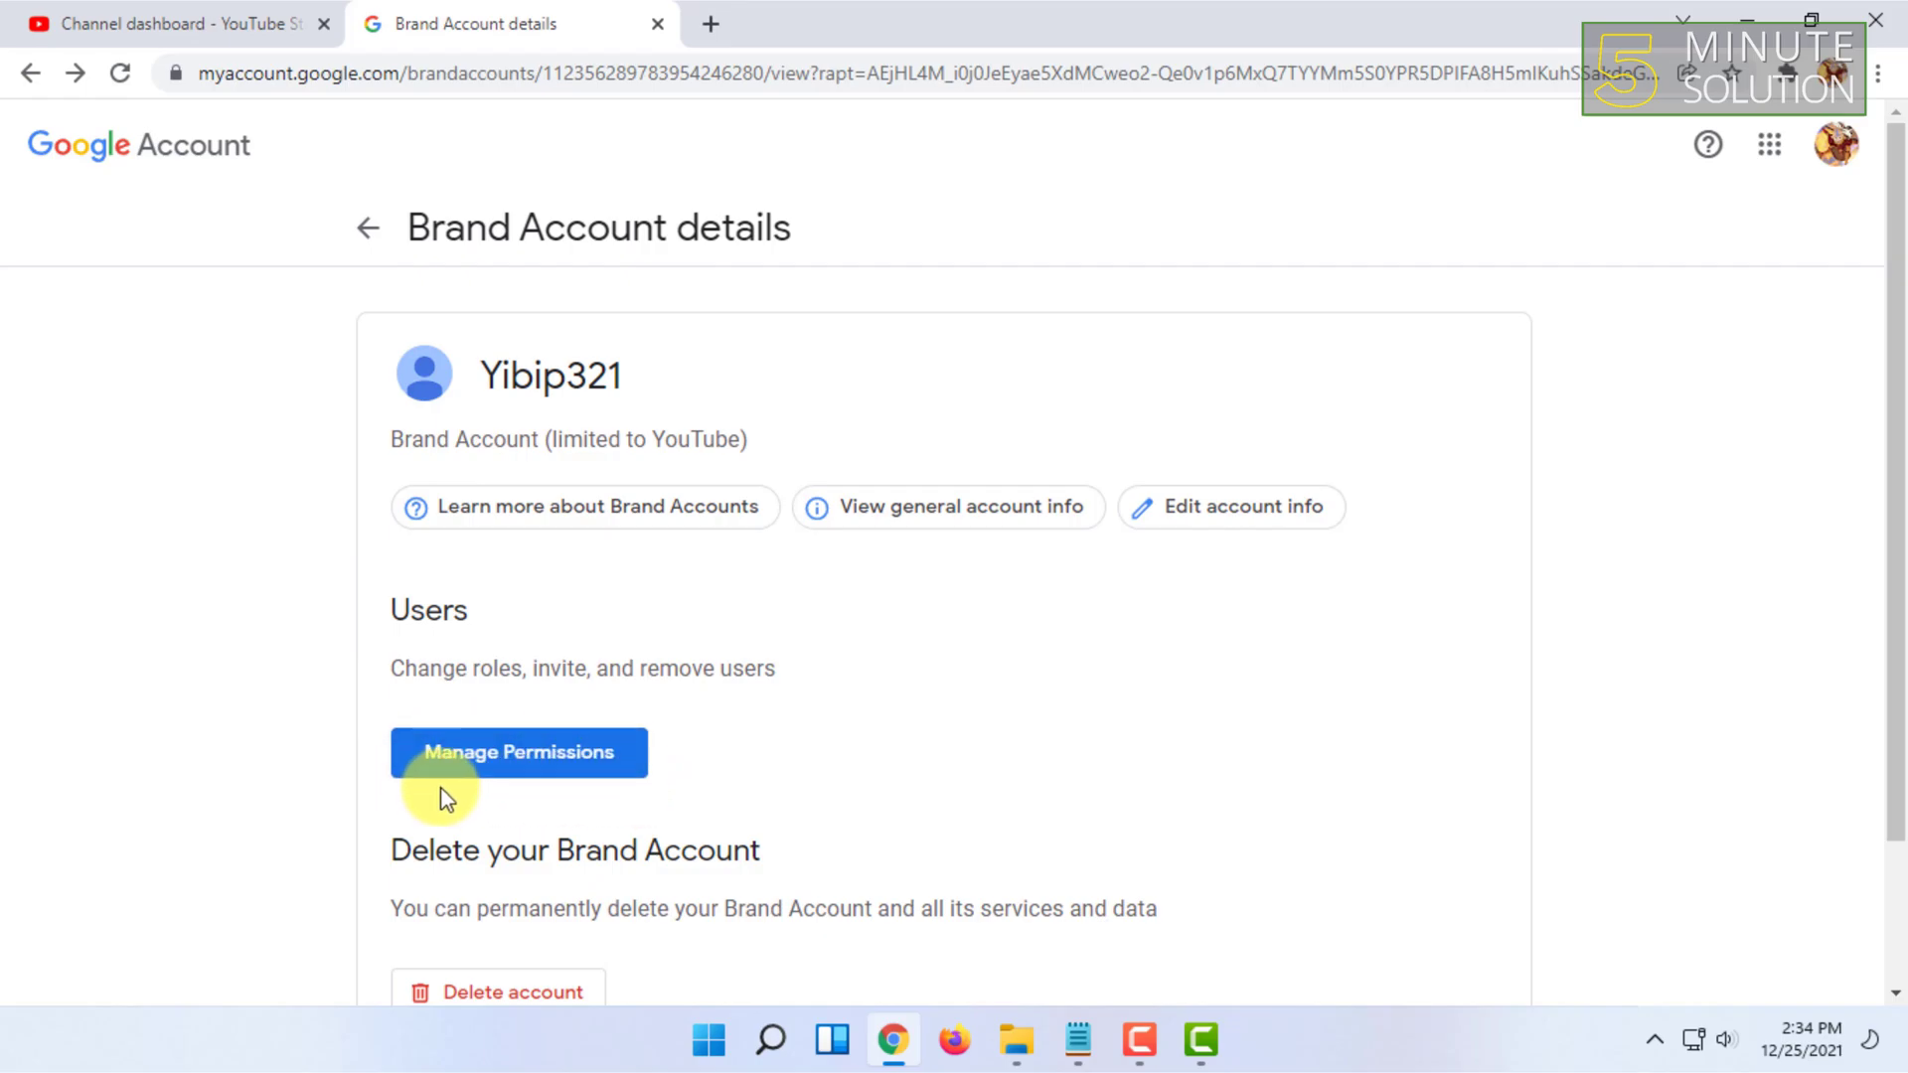
click(522, 772)
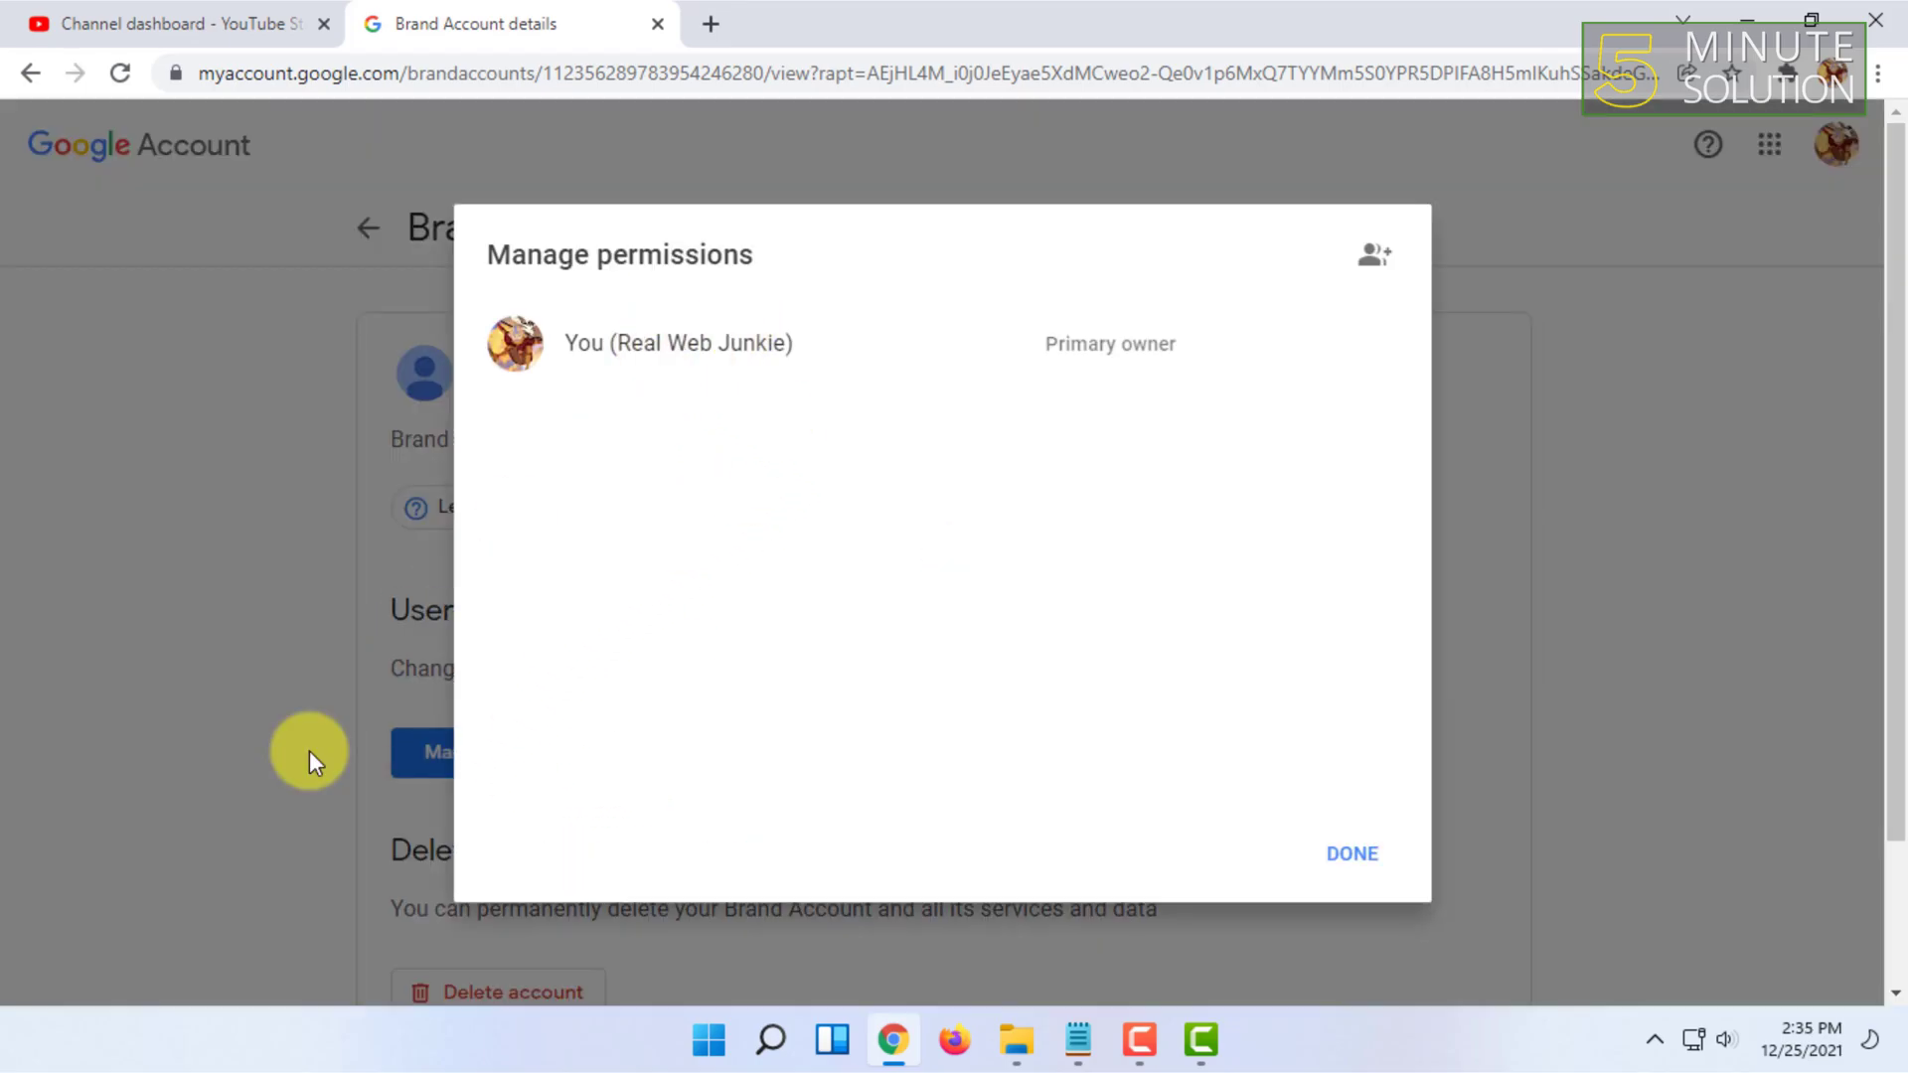
drag(492, 404, 1209, 413)
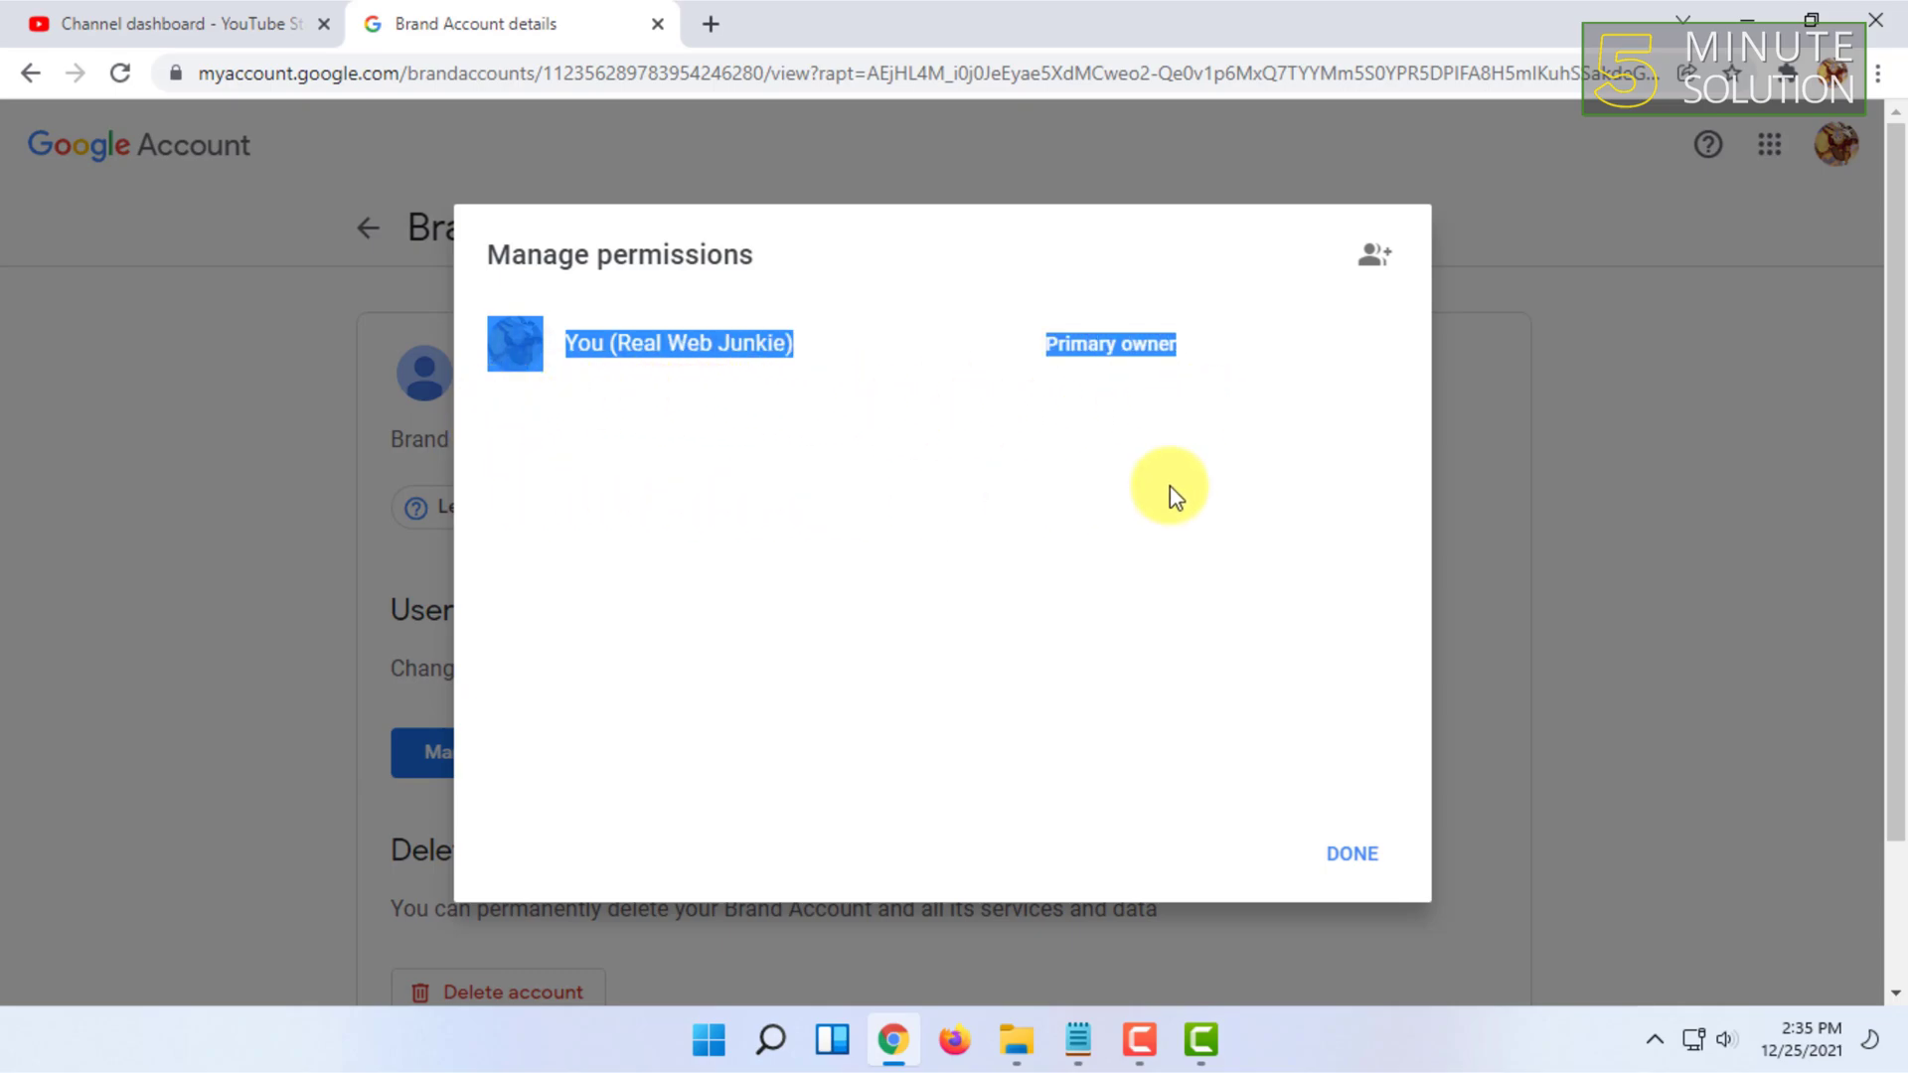
click(571, 403)
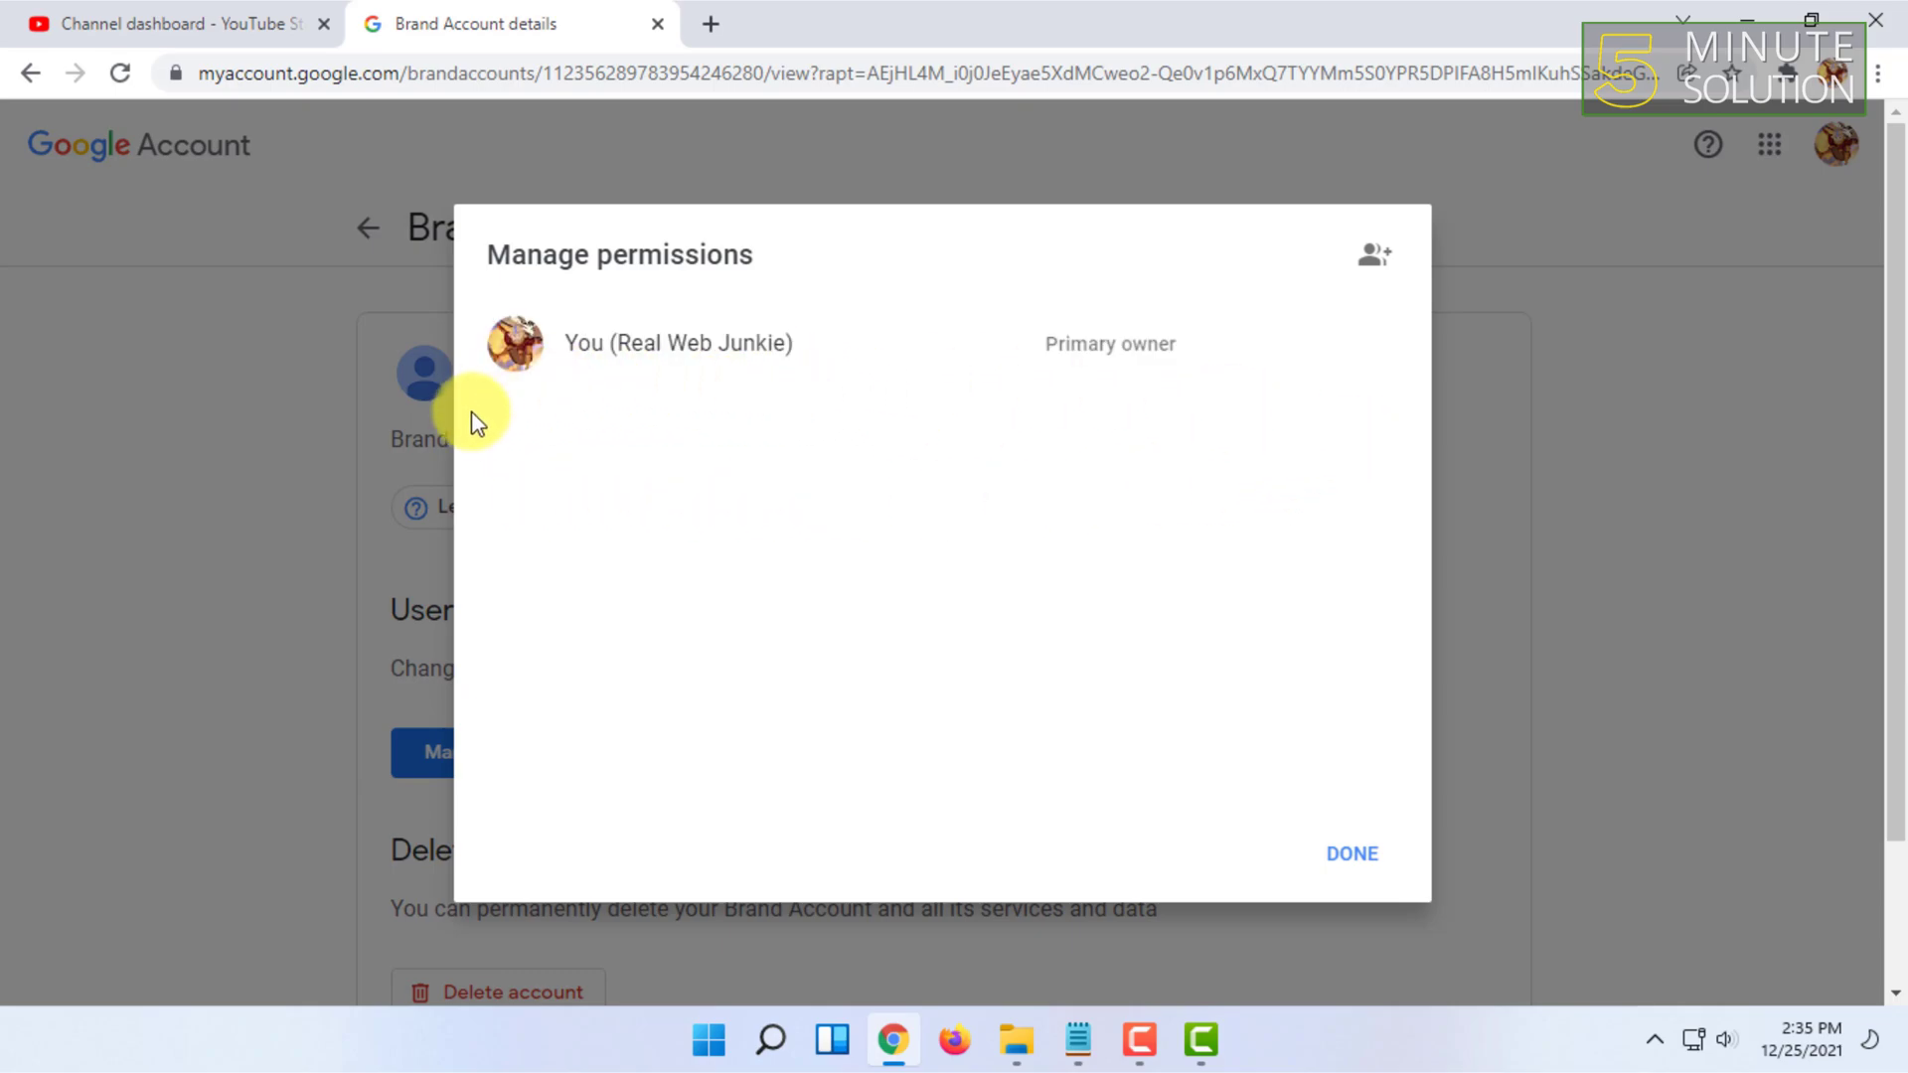
drag(1064, 412, 1270, 447)
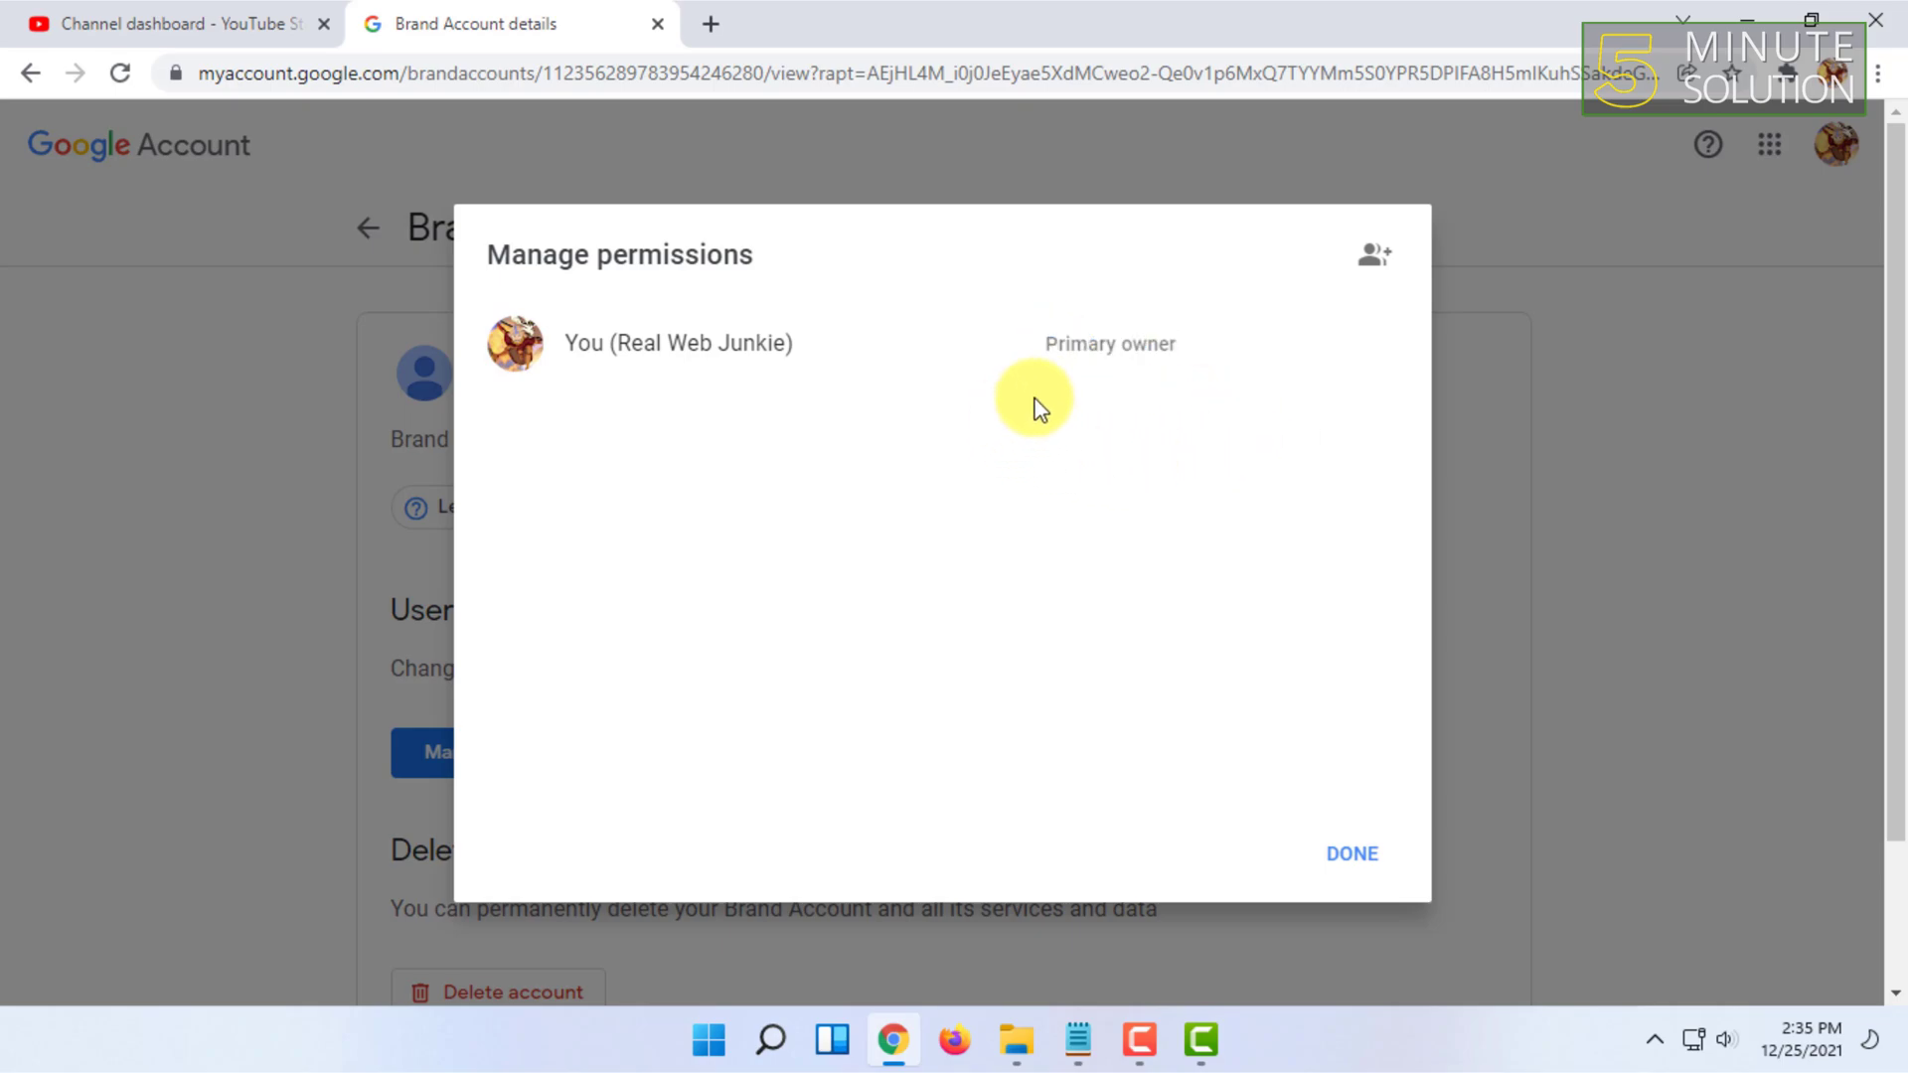
mouse_move(1035, 409)
mouse_down()
mouse_move(1103, 410)
mouse_move(789, 318)
mouse_up()
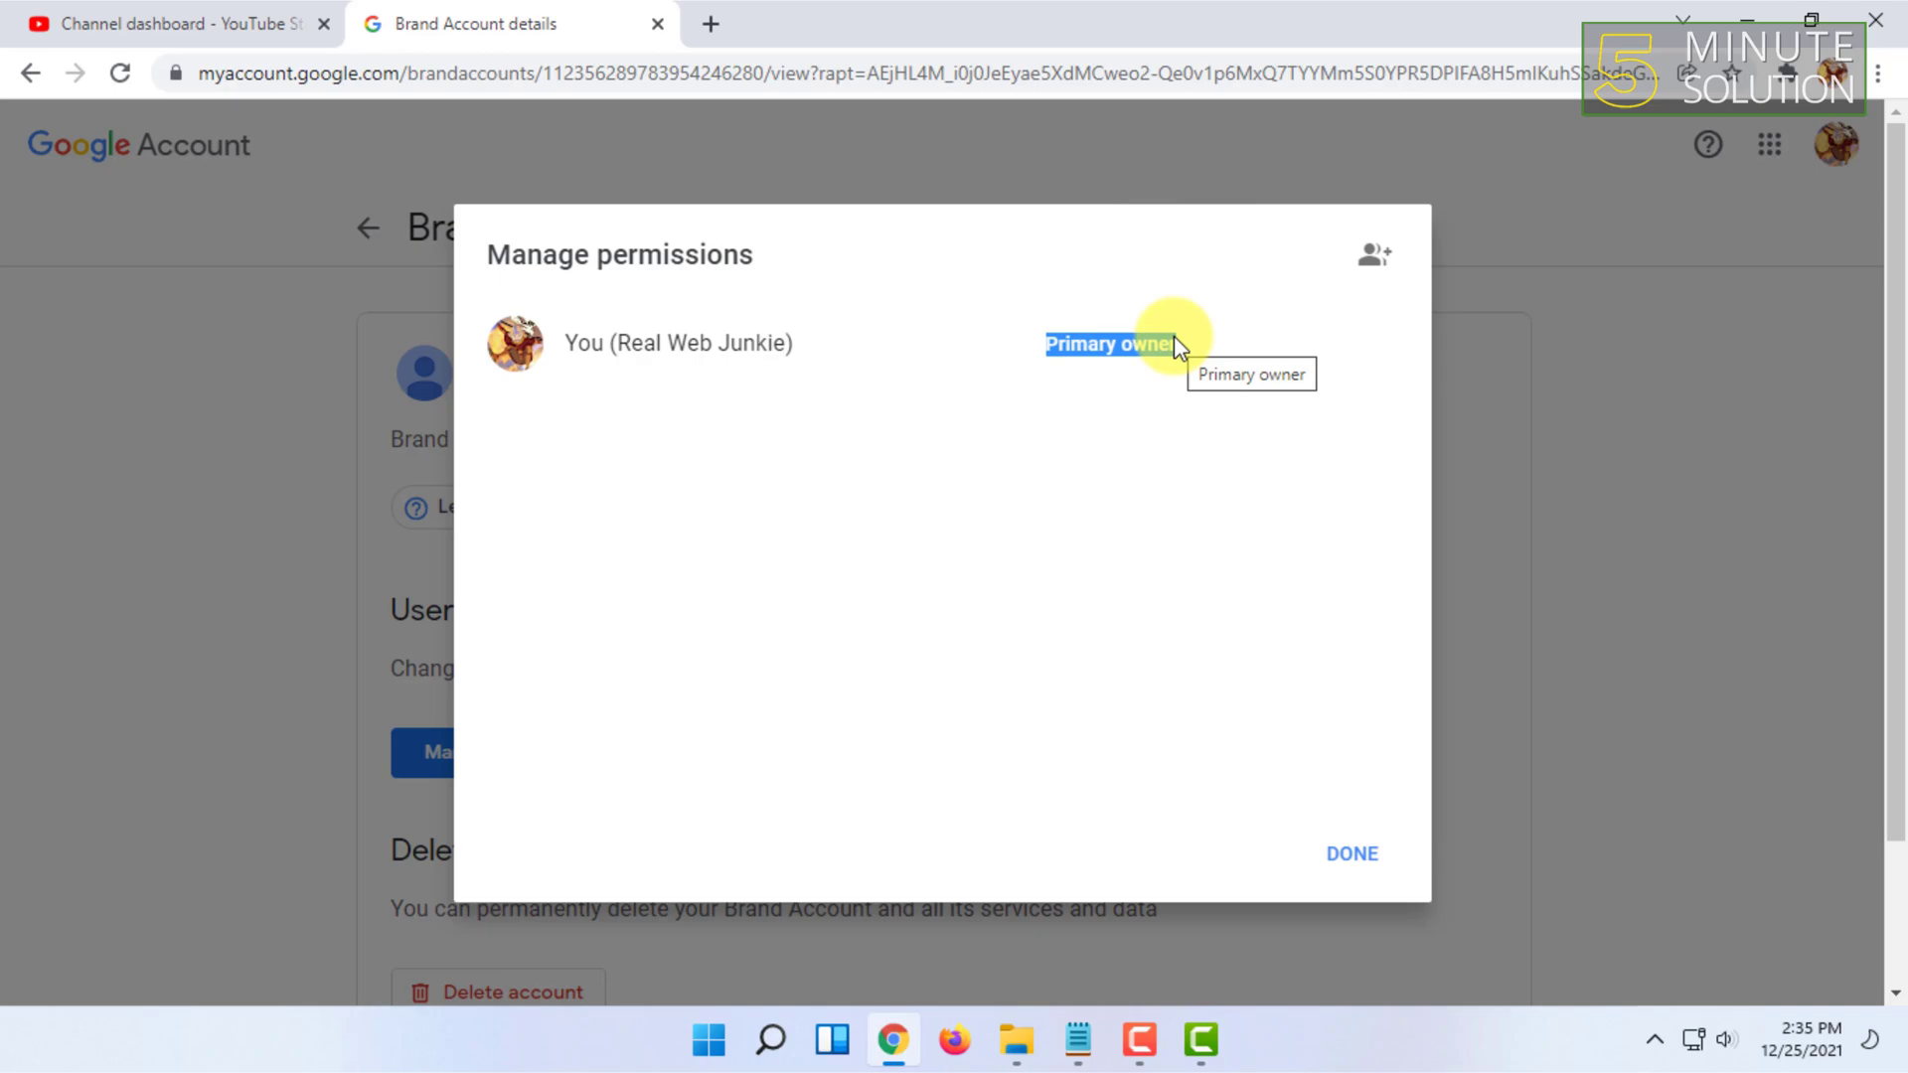
click(1175, 339)
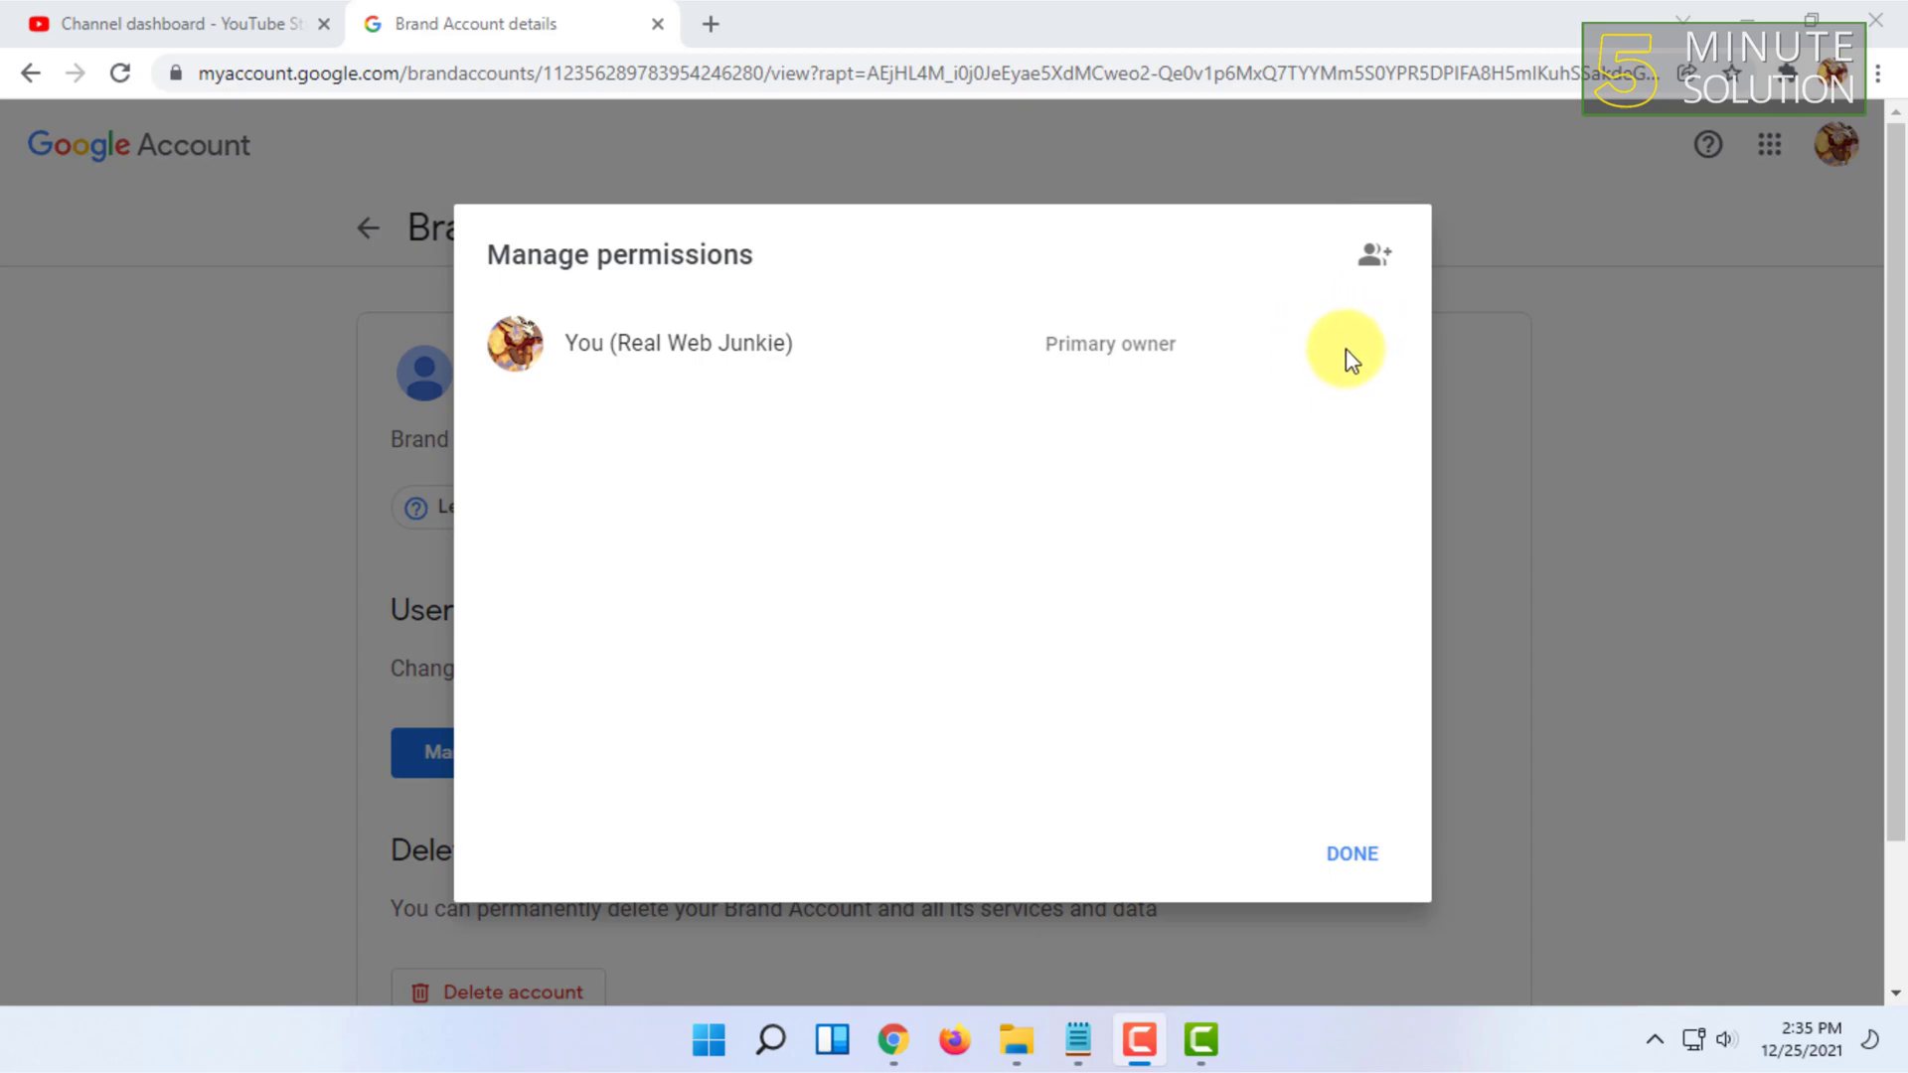
drag(566, 344, 775, 347)
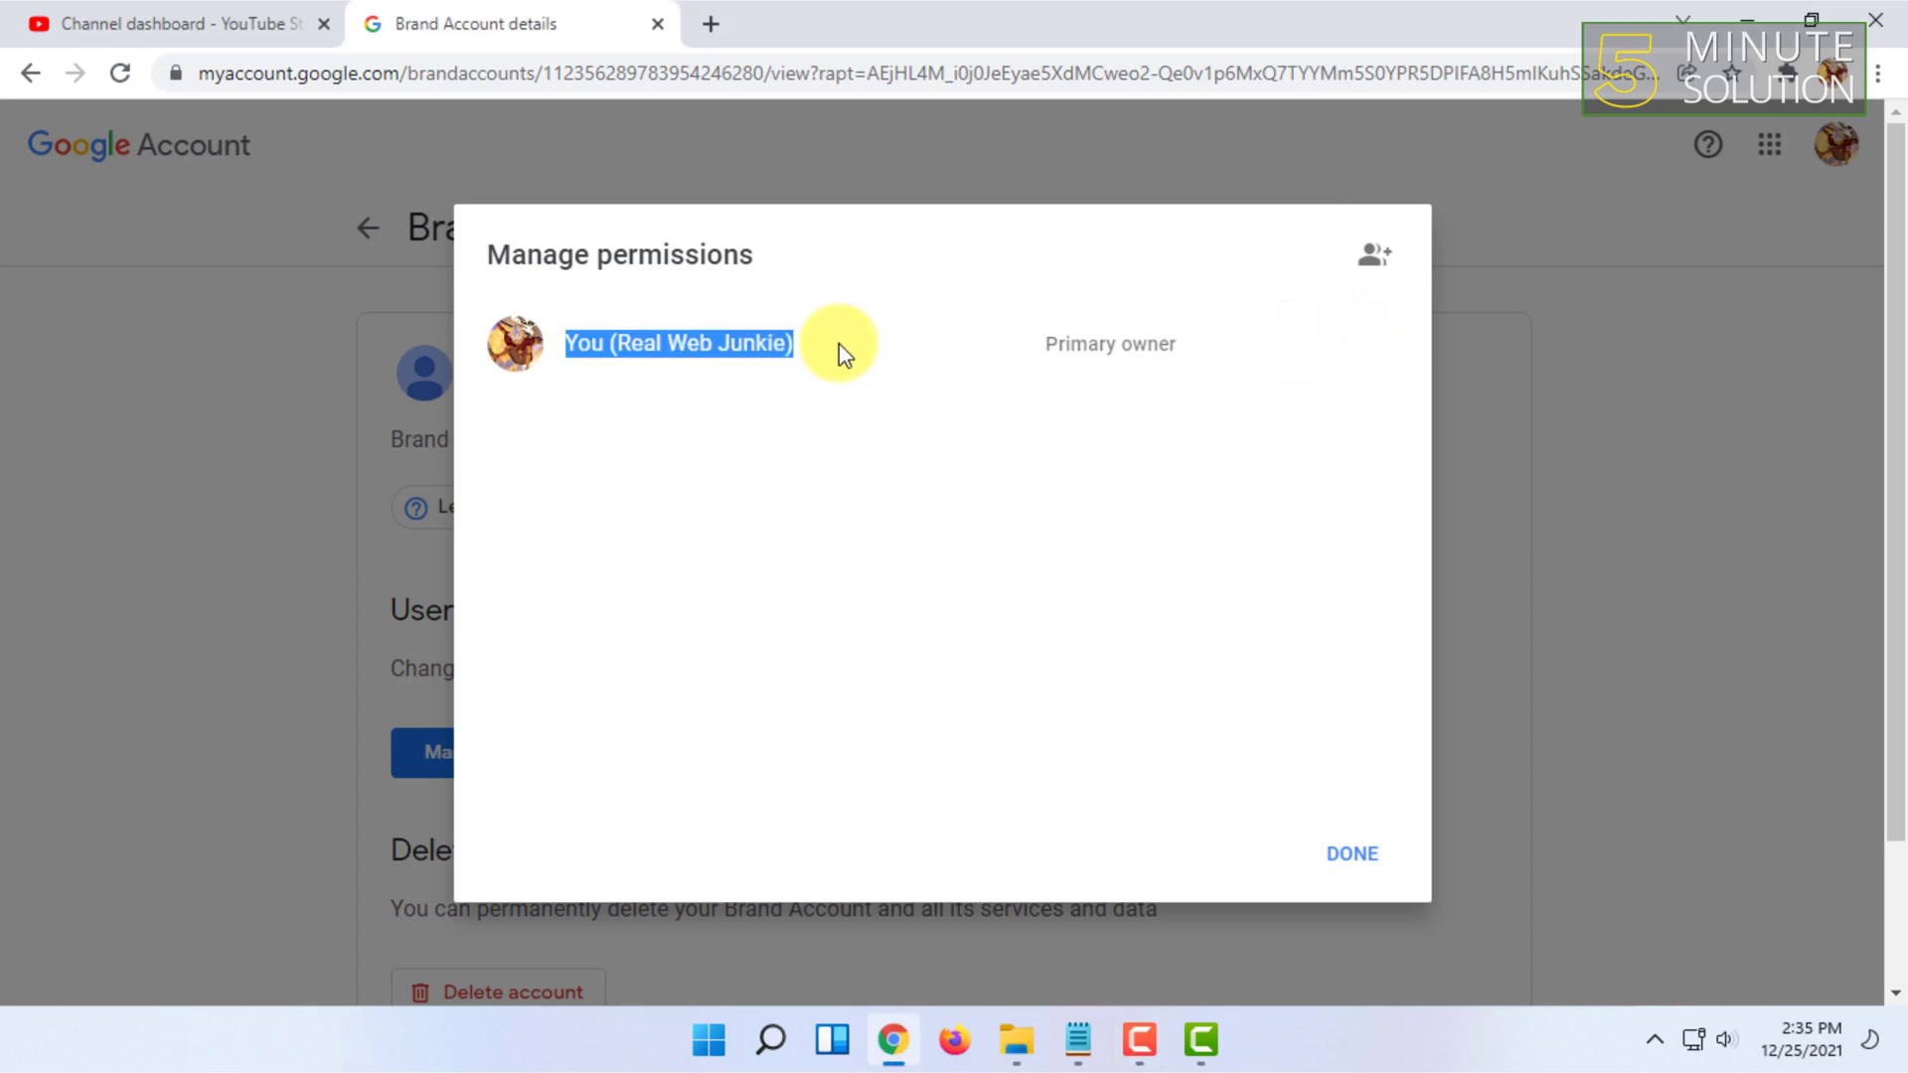
click(799, 354)
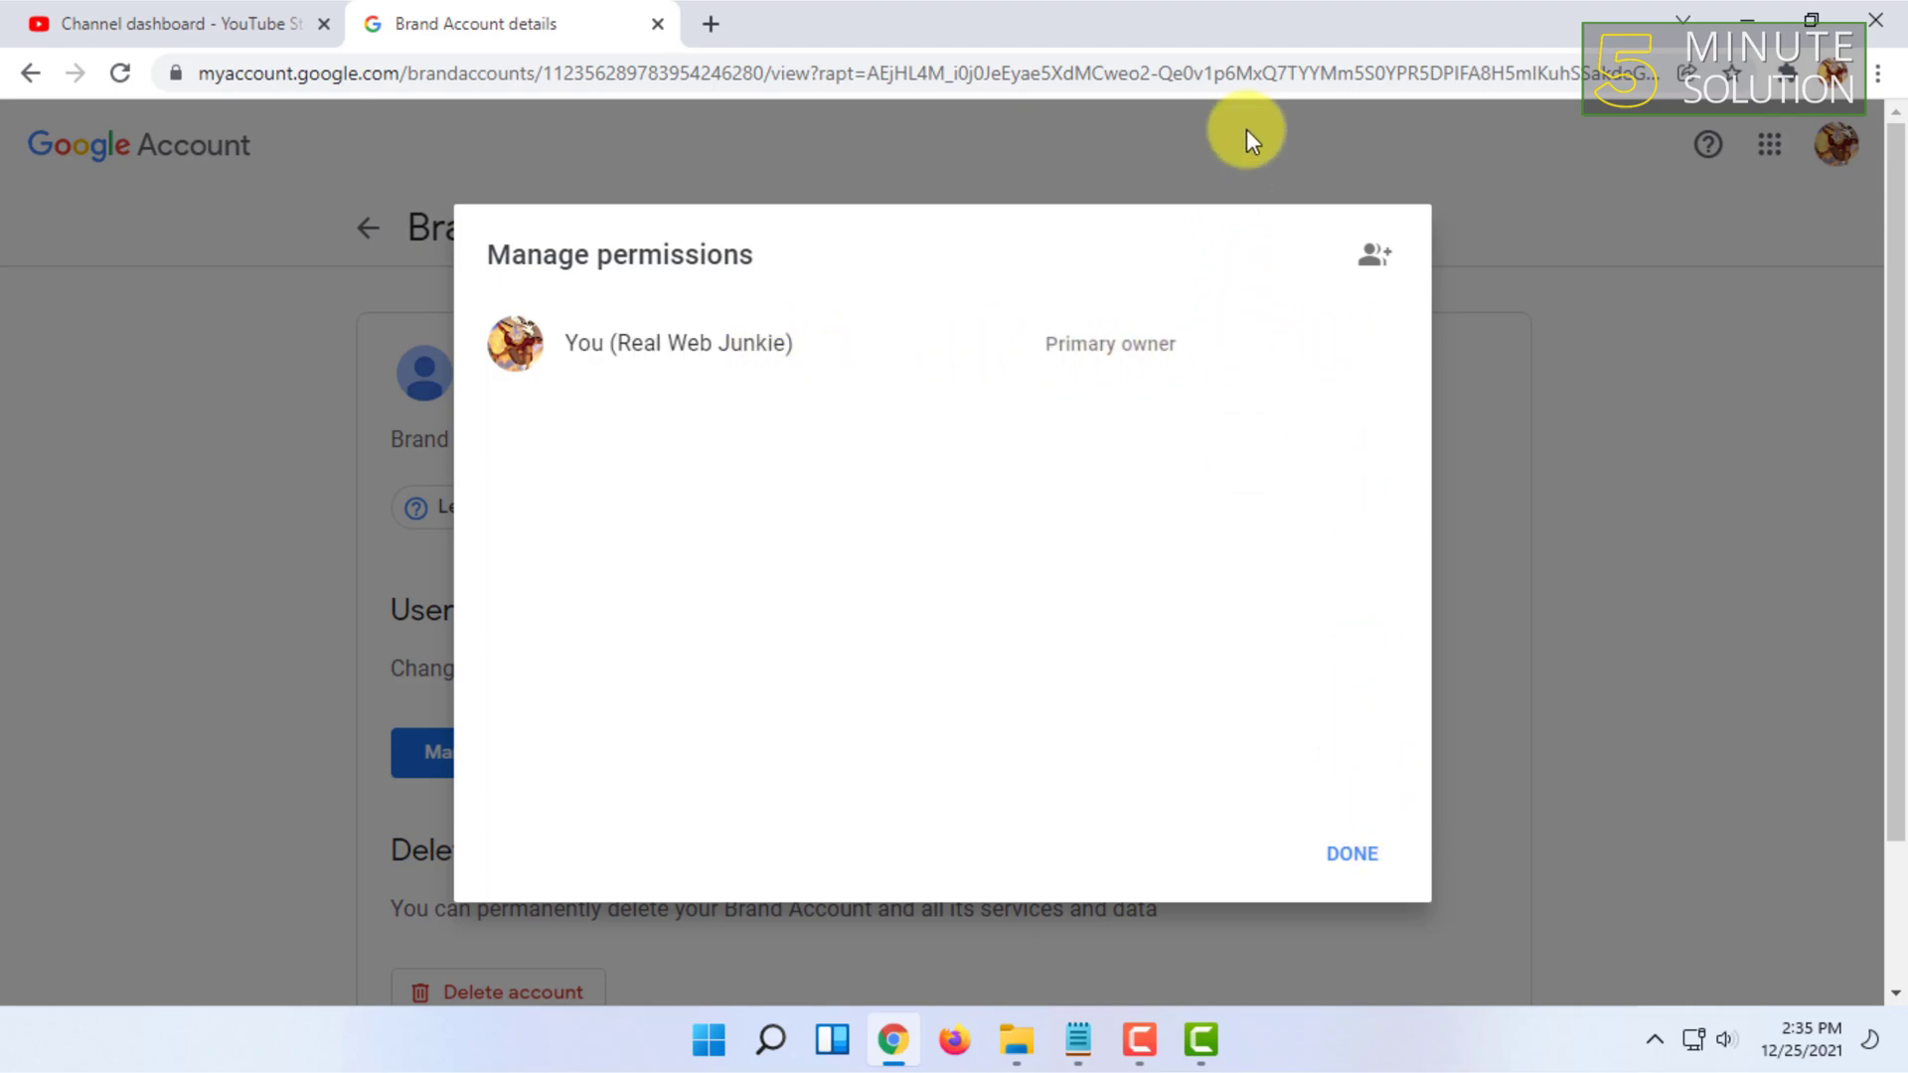
click(1350, 853)
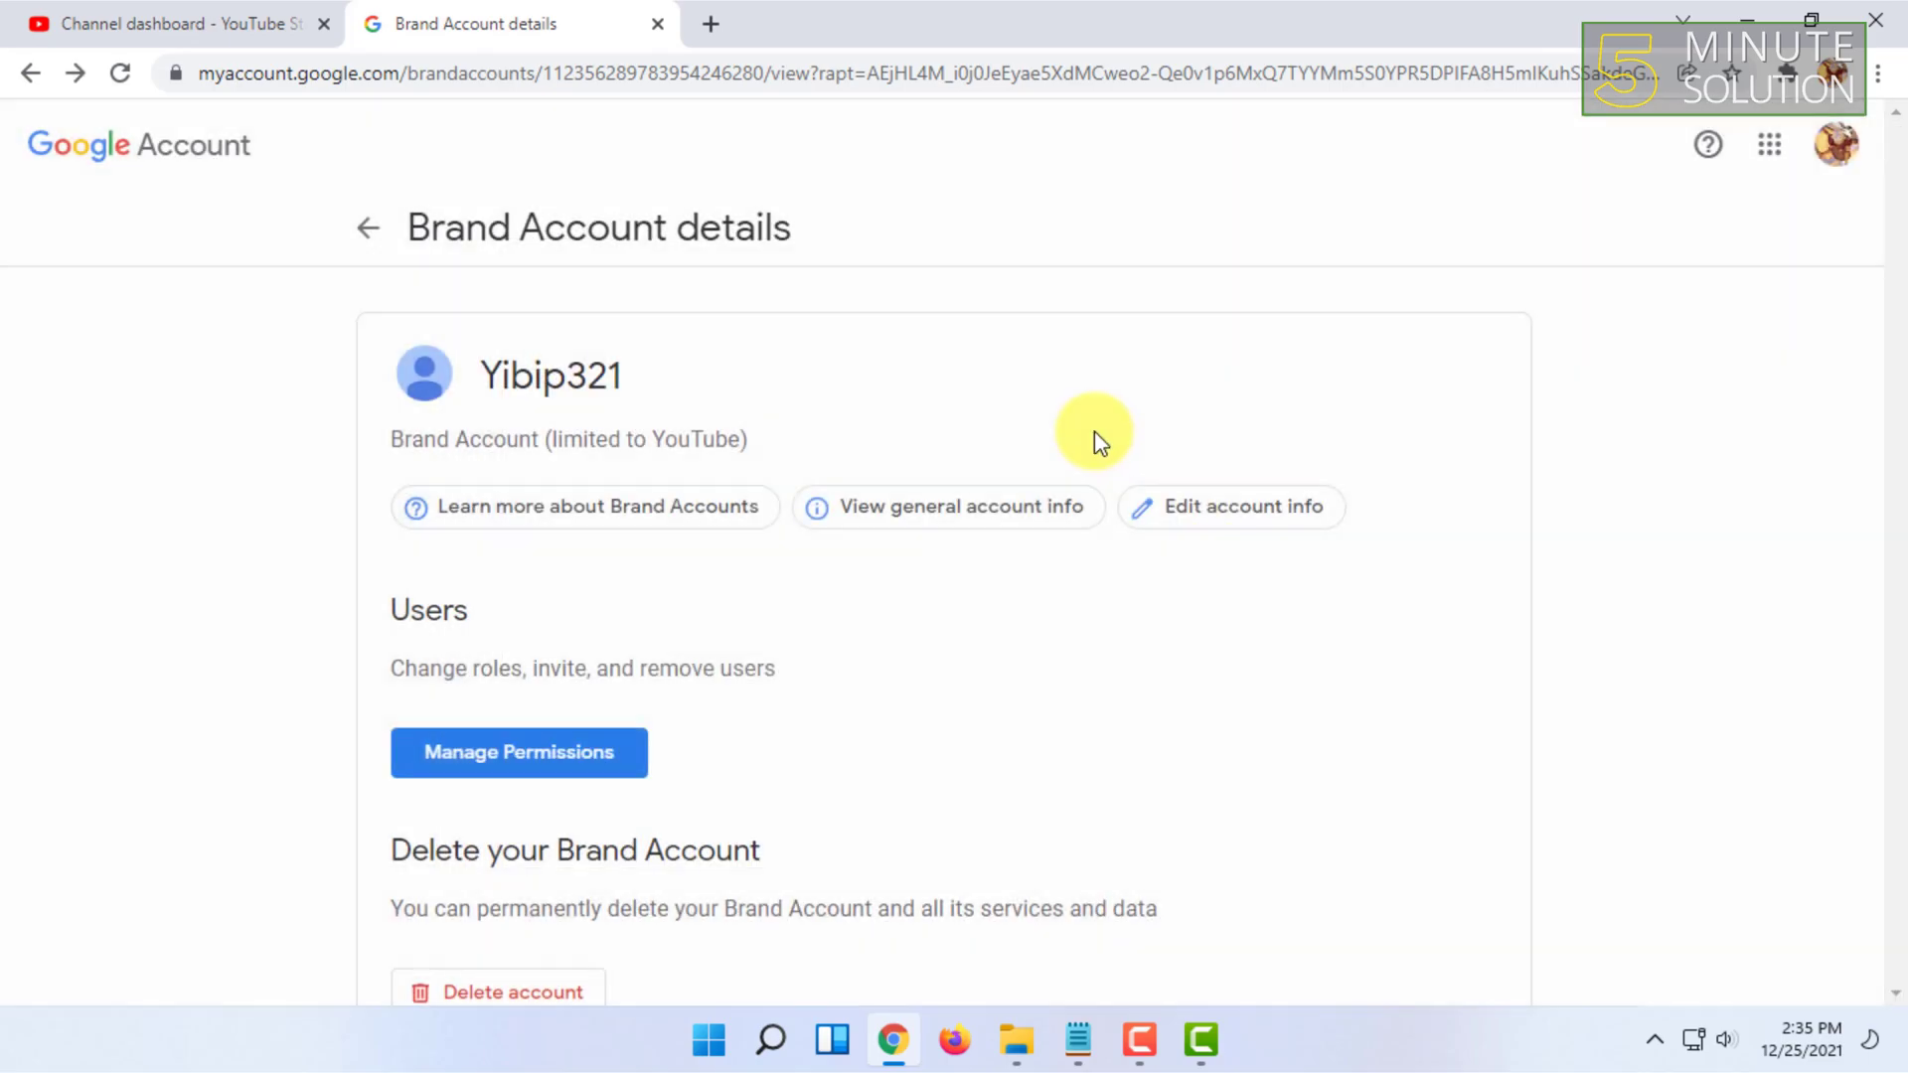